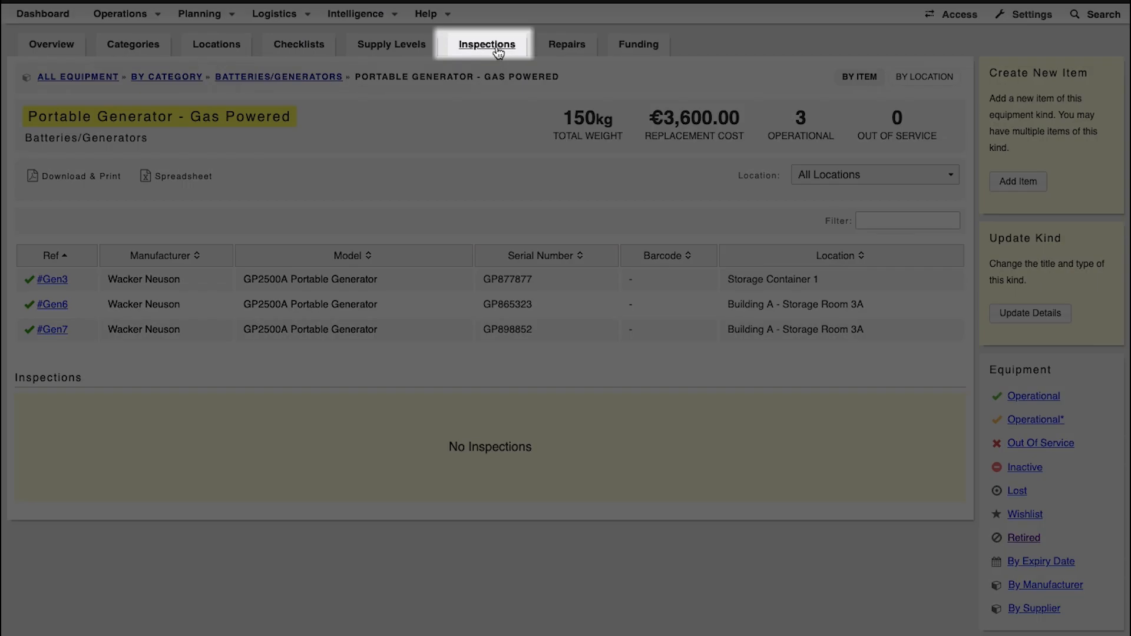
Create an equipment inspection titled "Gas Powered Generators - 3 month basic Inspection" in the bundle "Generators".
{"action": "left_click", "coordinate": [498, 51]}
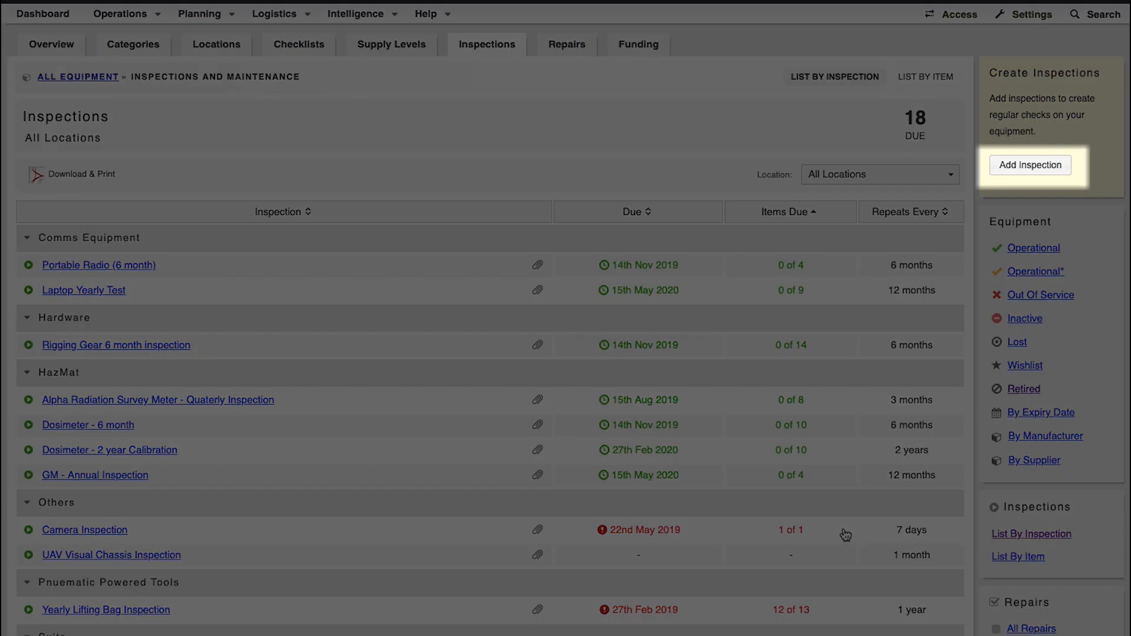
{"action": "left_click", "coordinate": [1052, 170]}
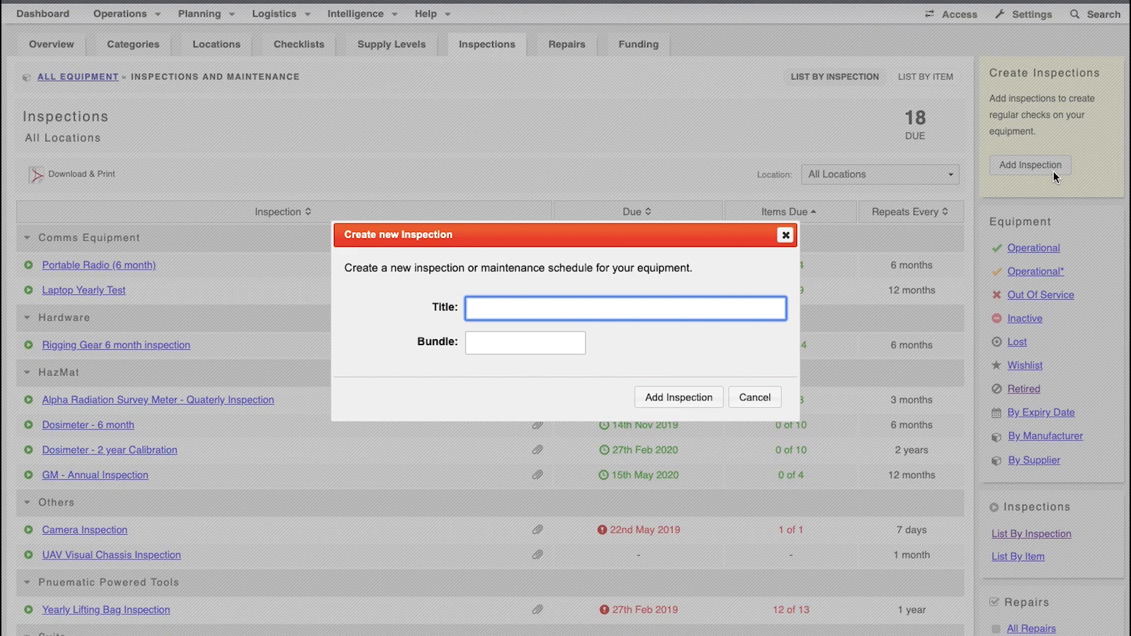
{"action": "type", "text": "Gas Powered Generators - 3 month basic ls"}
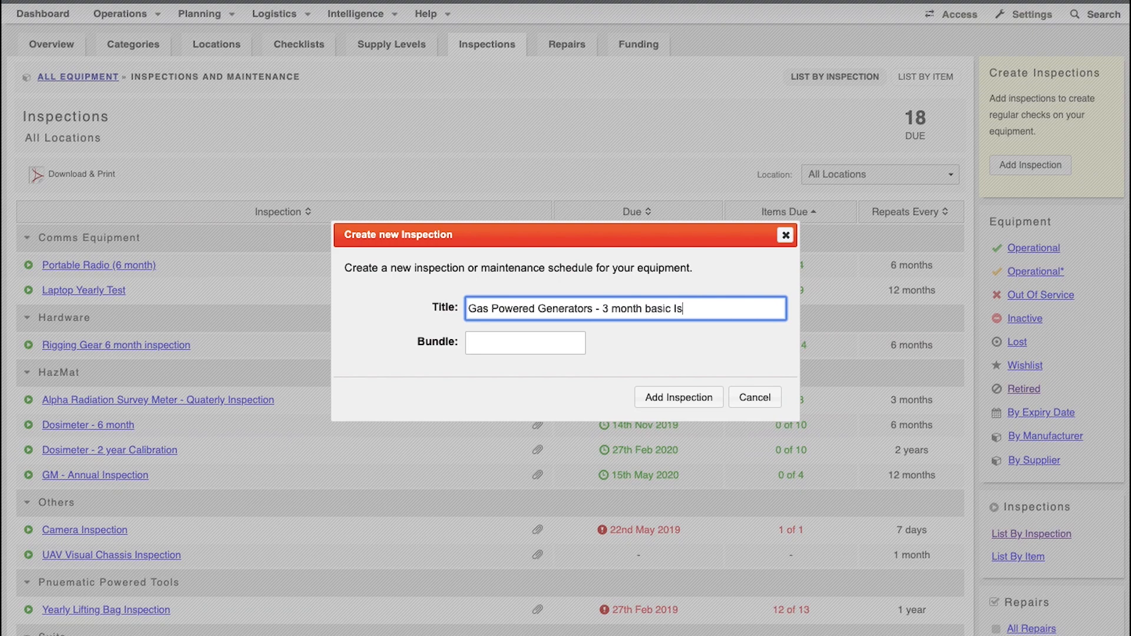
{"action": "key", "text": "BackSpace"}
{"action": "type", "text": "nspection"}
{"action": "key", "text": "Tab"}
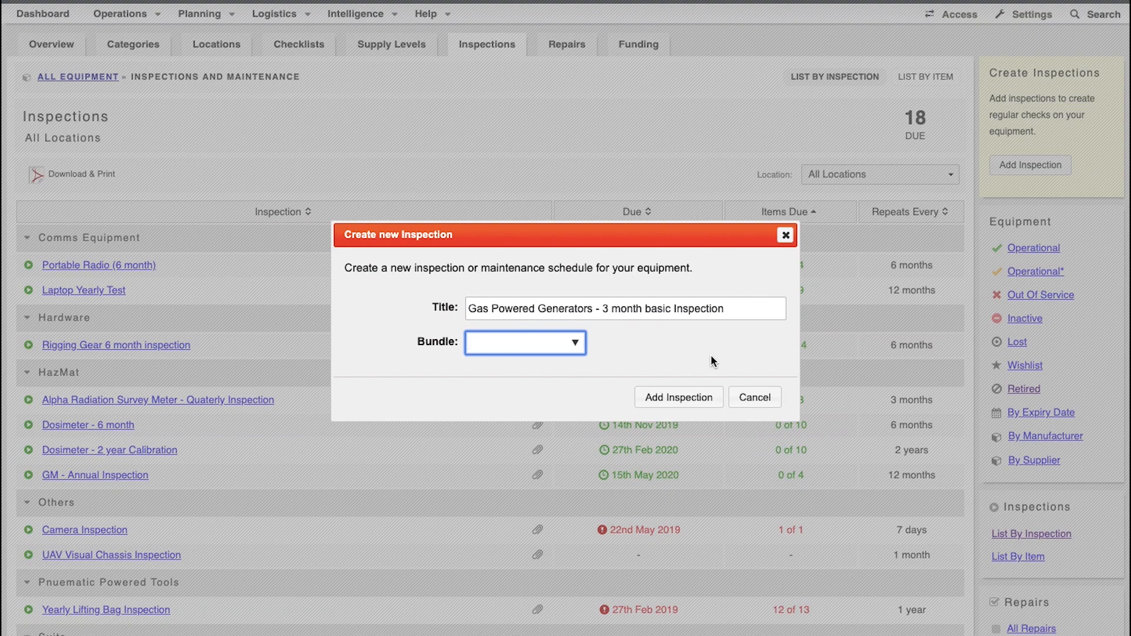
{"action": "type", "text": "Generators"}
{"action": "left_click", "coordinate": [701, 402]}
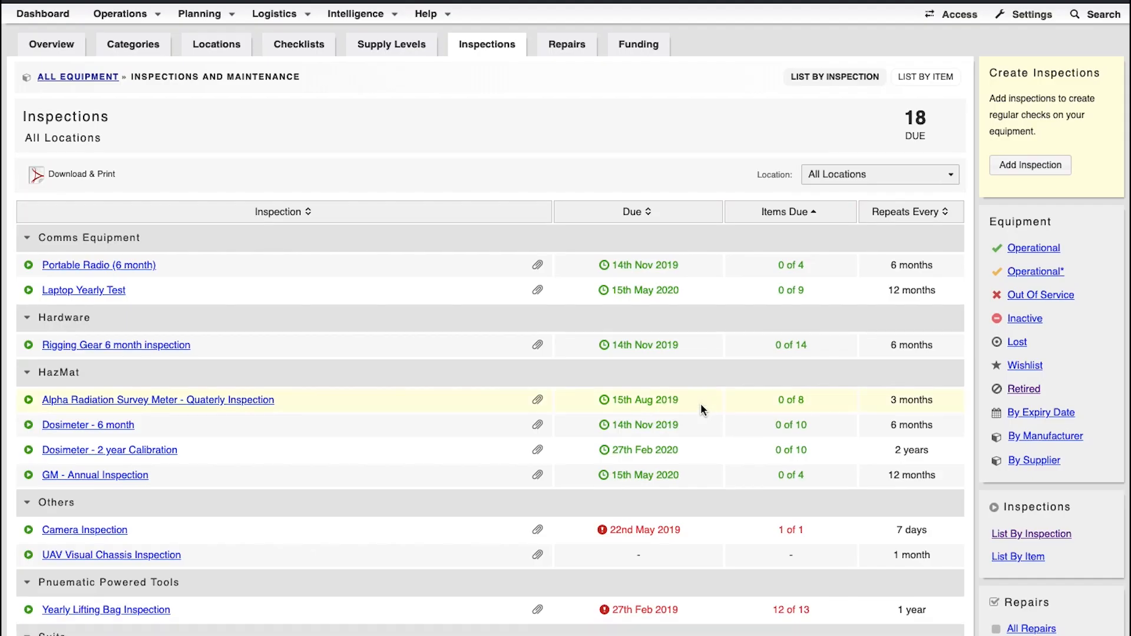
Open the Gas Powered Generators - 3 month basic Inspection and start updating its details.
{"action": "scroll", "coordinate": [701, 403], "scroll_direction": "down", "scroll_amount": 4}
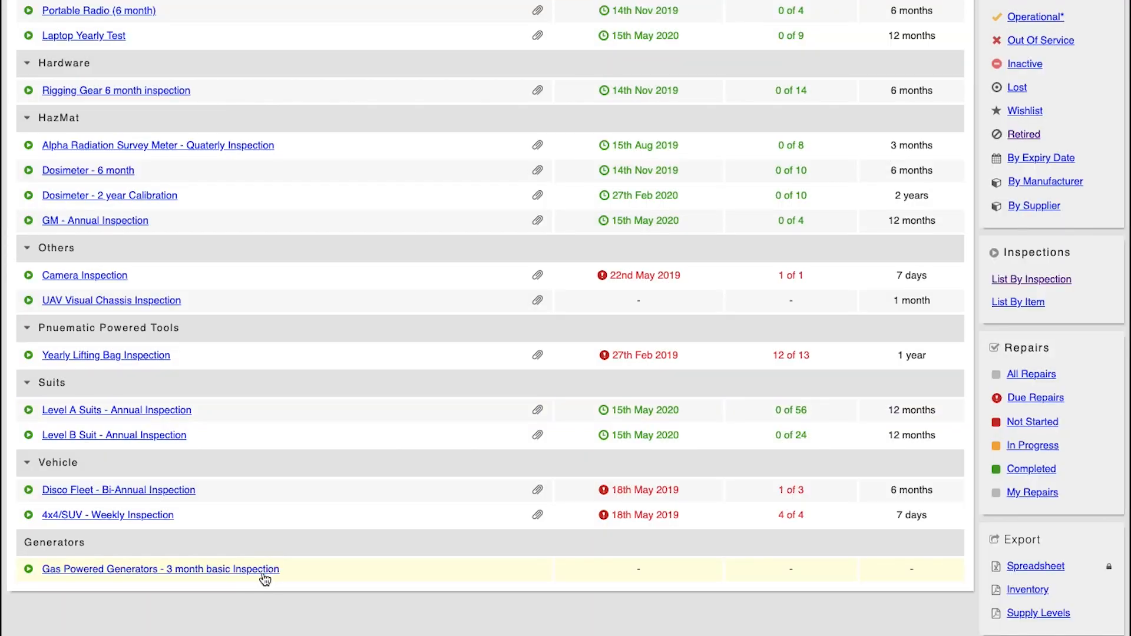
{"action": "left_click", "coordinate": [264, 569]}
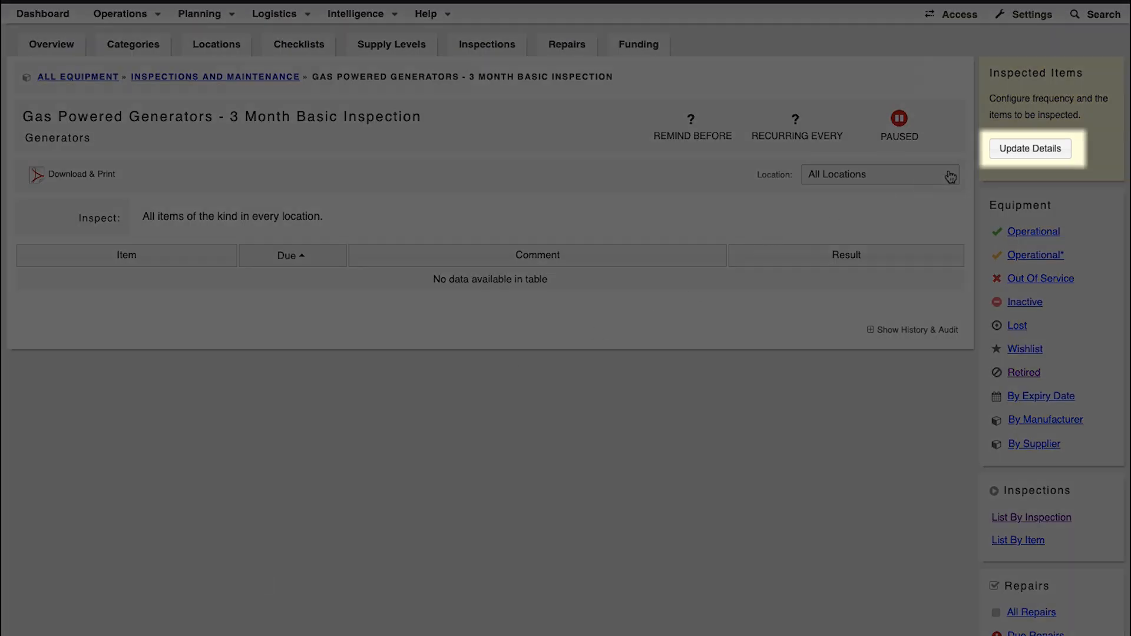
{"action": "left_click", "coordinate": [1008, 157]}
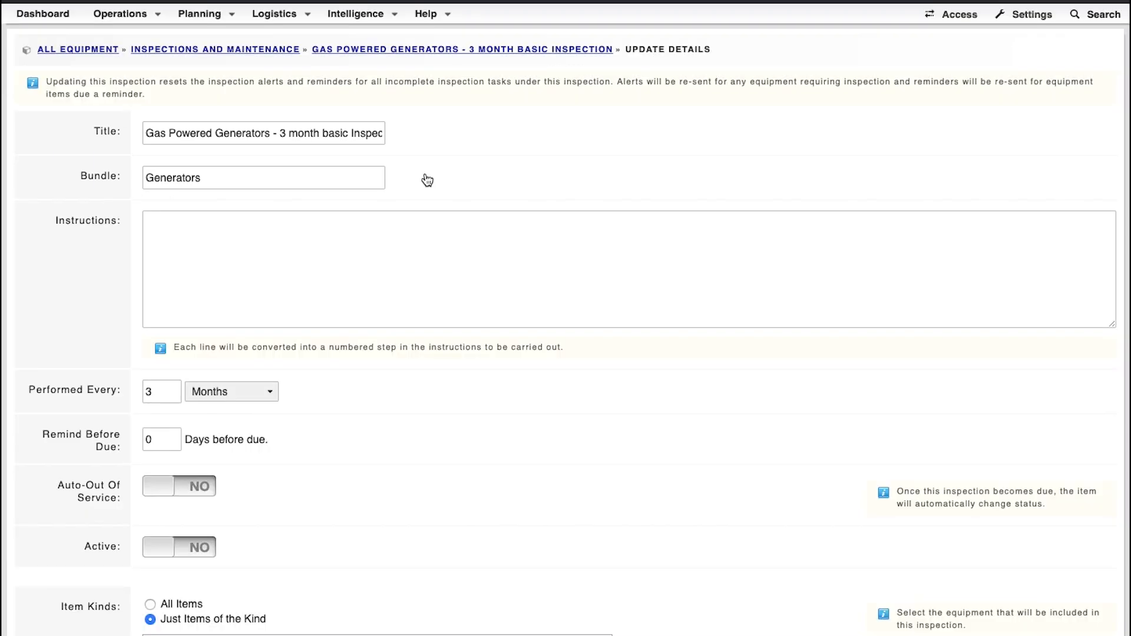
Enter the first three instruction lines: "Generator and Battery test", "Clean and degrease generator", "Inspect oil (replace and top-up as required)".
{"action": "left_click", "coordinate": [420, 274]}
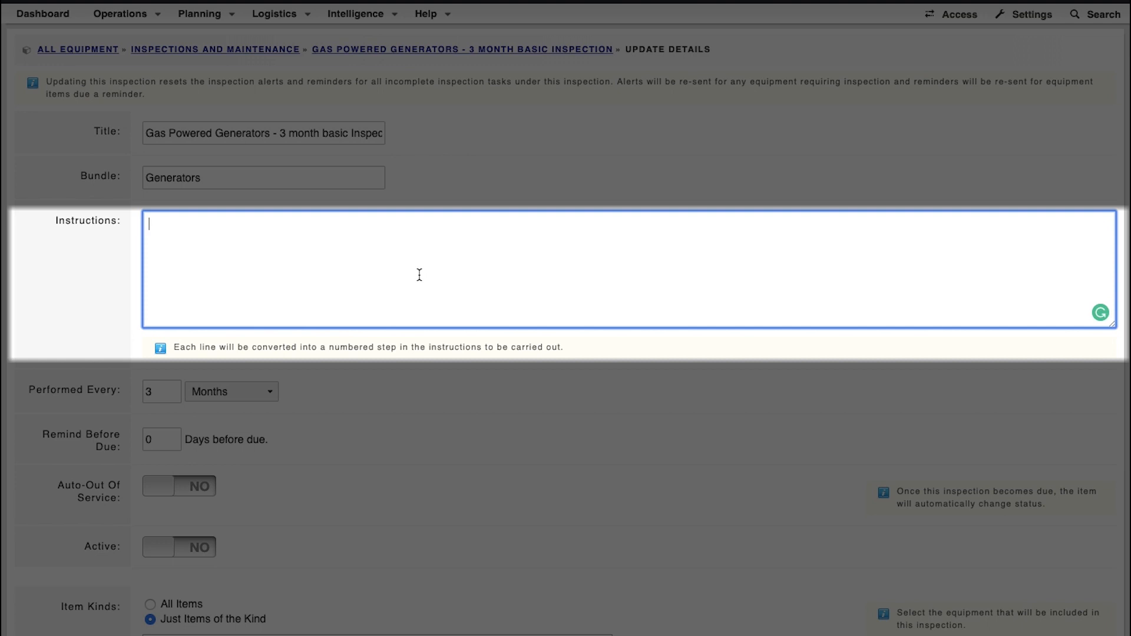
{"action": "type", "text": "Generator and Battery"}
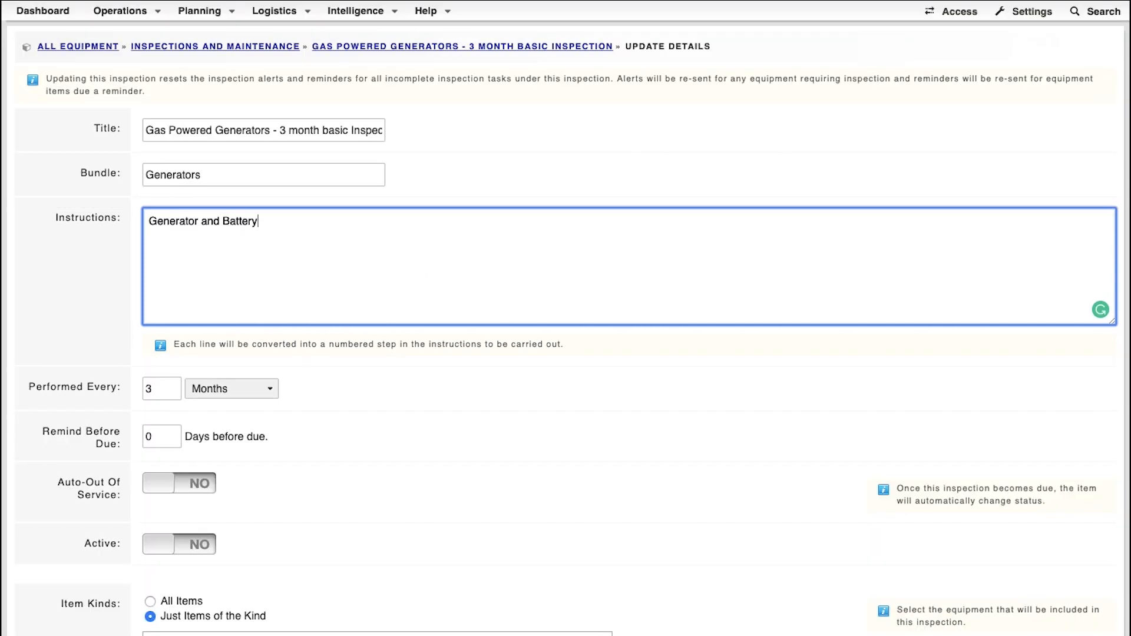
{"action": "type", "text": " test"}
{"action": "key", "text": "Return"}
{"action": "type", "text": "Clean and degrease generator"}
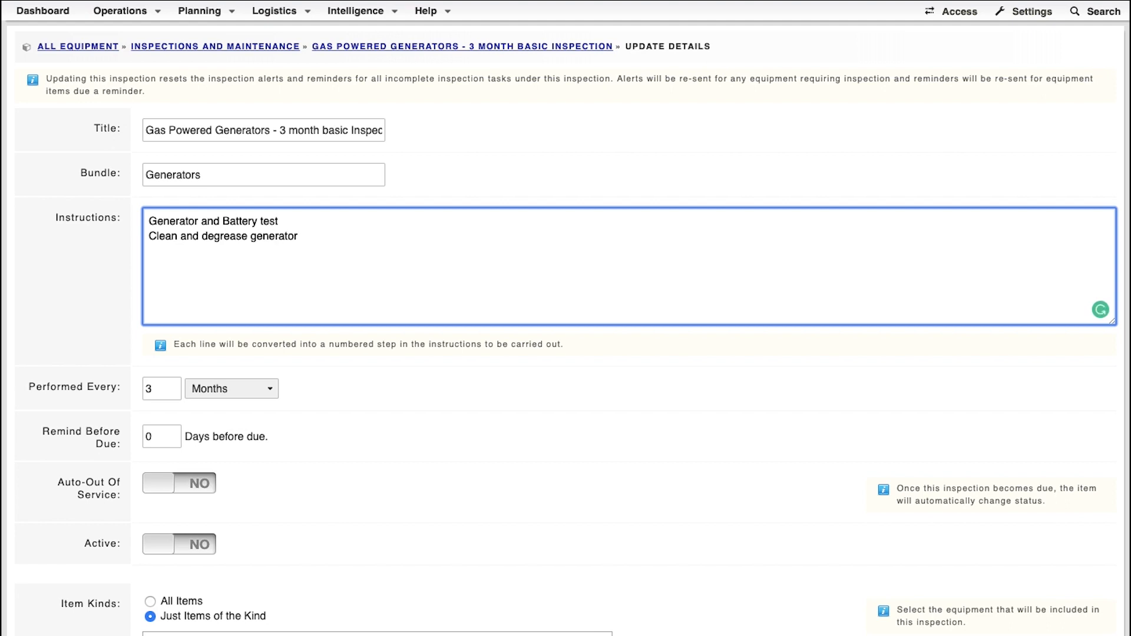
{"action": "key", "text": "Return"}
{"action": "type", "text": "Inspect oil (replace and top-up as require"}
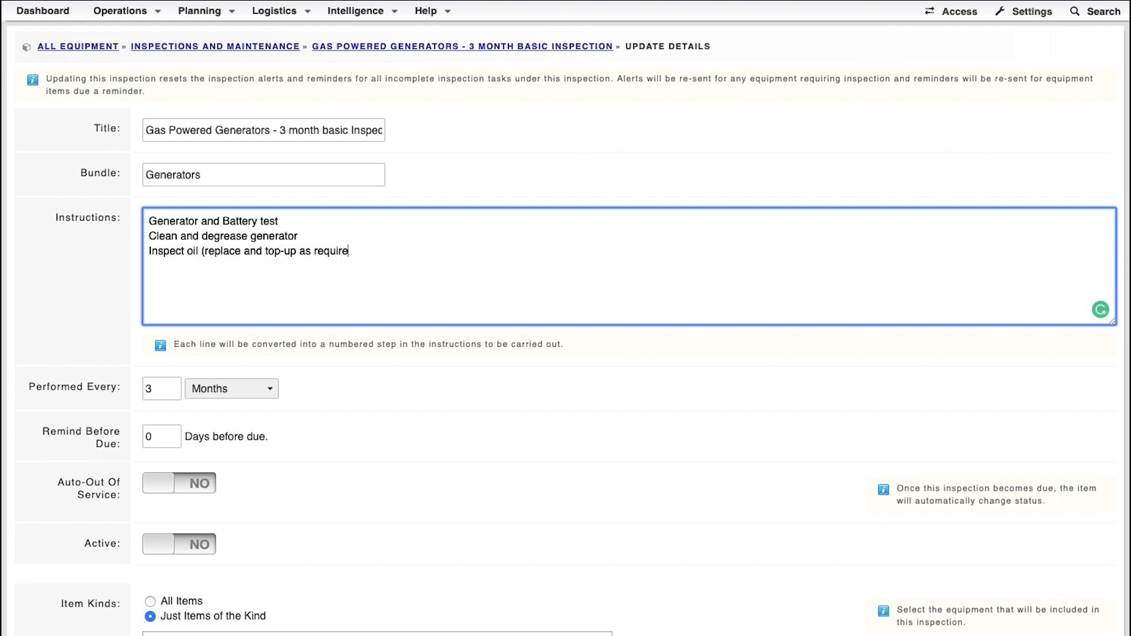
{"action": "type", "text": "d)"}
{"action": "key", "text": "Return"}
Add two more instruction lines: "Change spark plug and air filter" and "Inspect fuel tank and filter".
{"action": "type", "text": "Change spark plug and air filter"}
{"action": "key", "text": "Return"}
{"action": "type", "text": "Ins"}
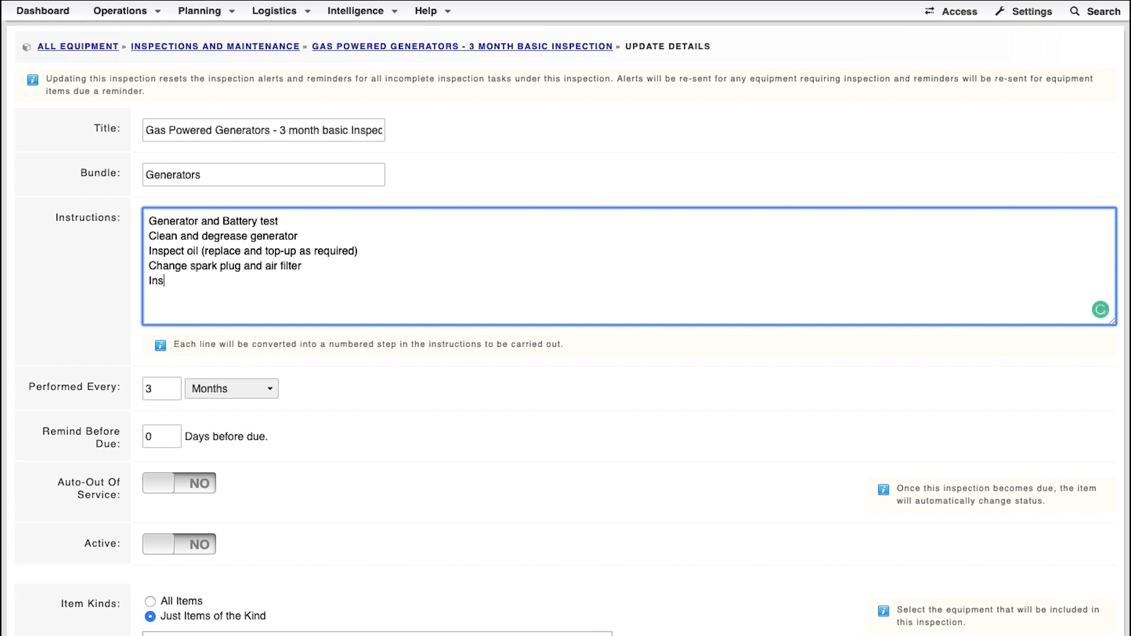
{"action": "type", "text": "pect fuel tank and filter"}
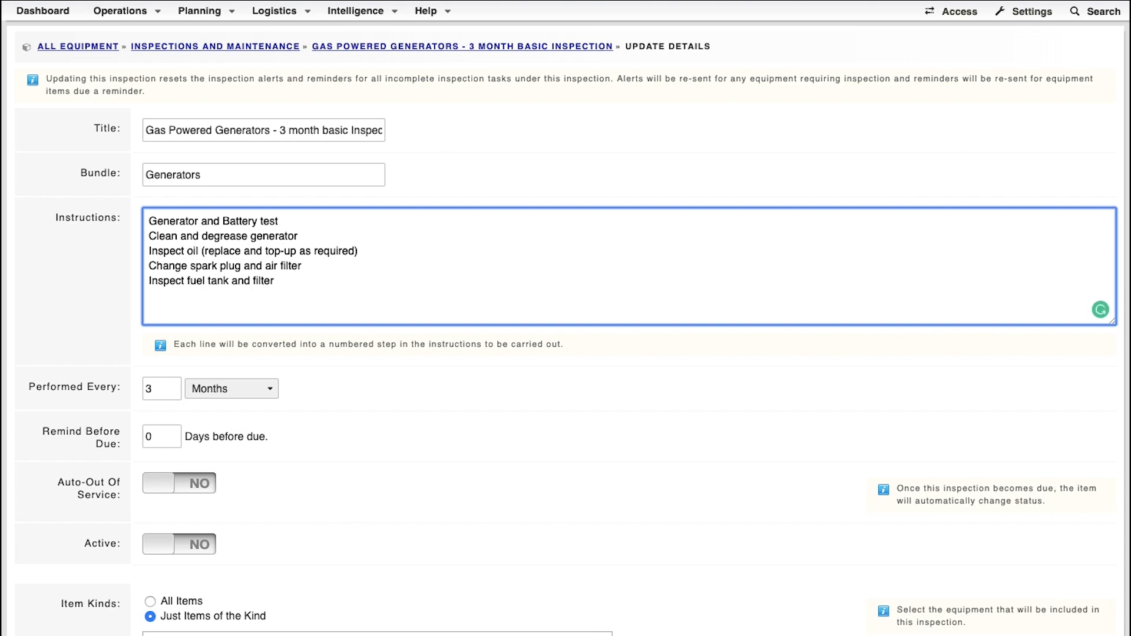
{"action": "left_click", "coordinate": [578, 351]}
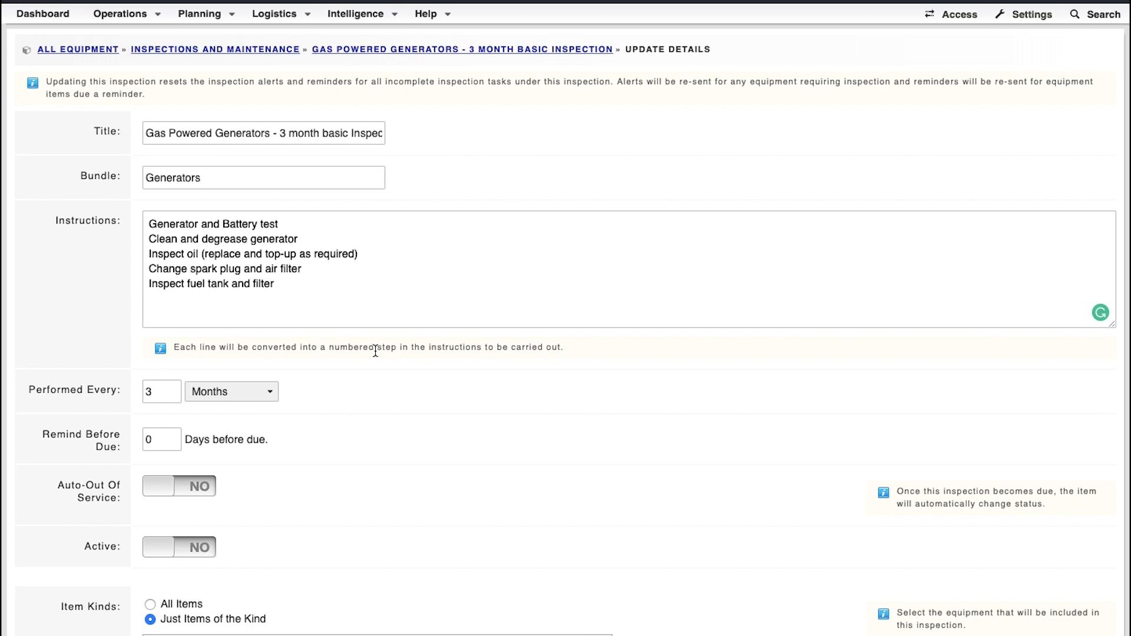
Keep the inspection interval unit as Months and set the reminder to 30 days before due.
{"action": "left_click", "coordinate": [269, 391]}
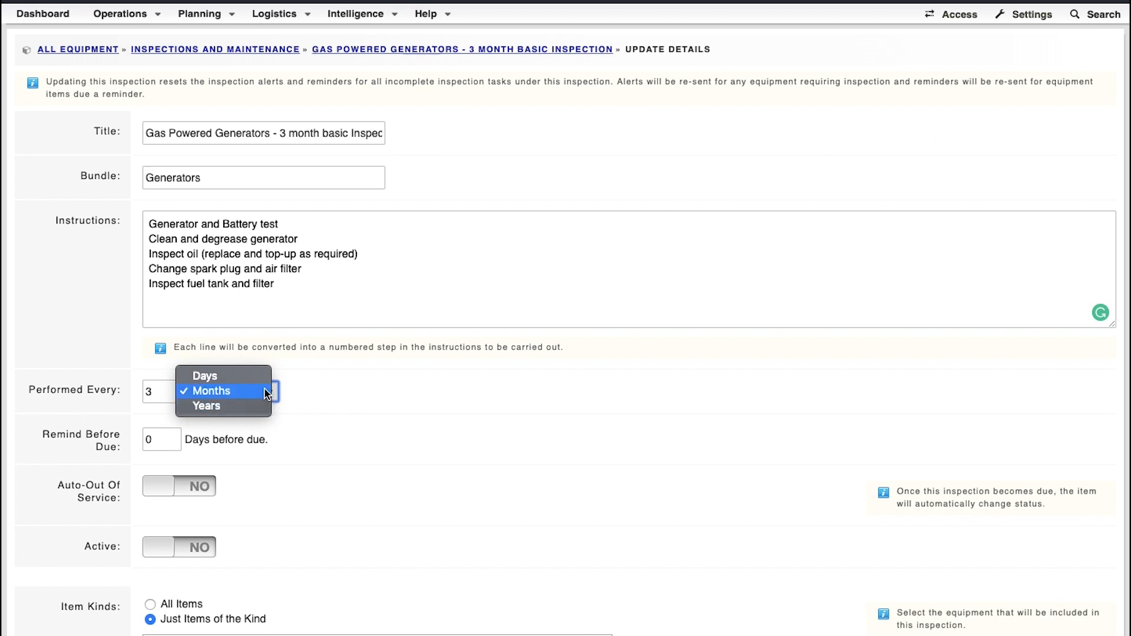
{"action": "left_click", "coordinate": [304, 399]}
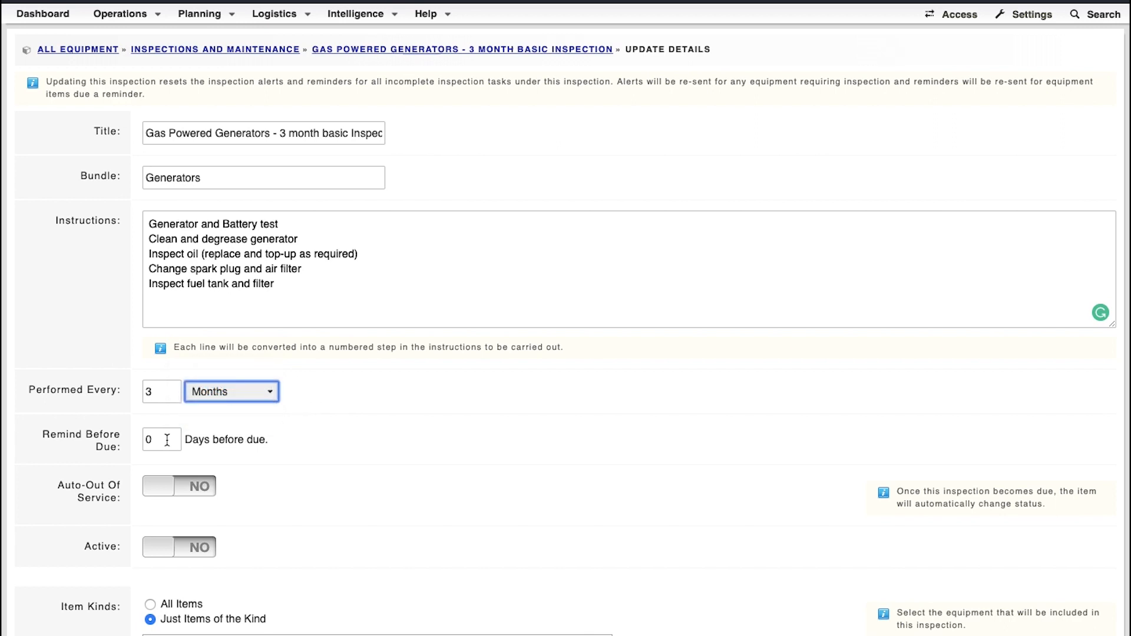
{"action": "left_click", "coordinate": [142, 438]}
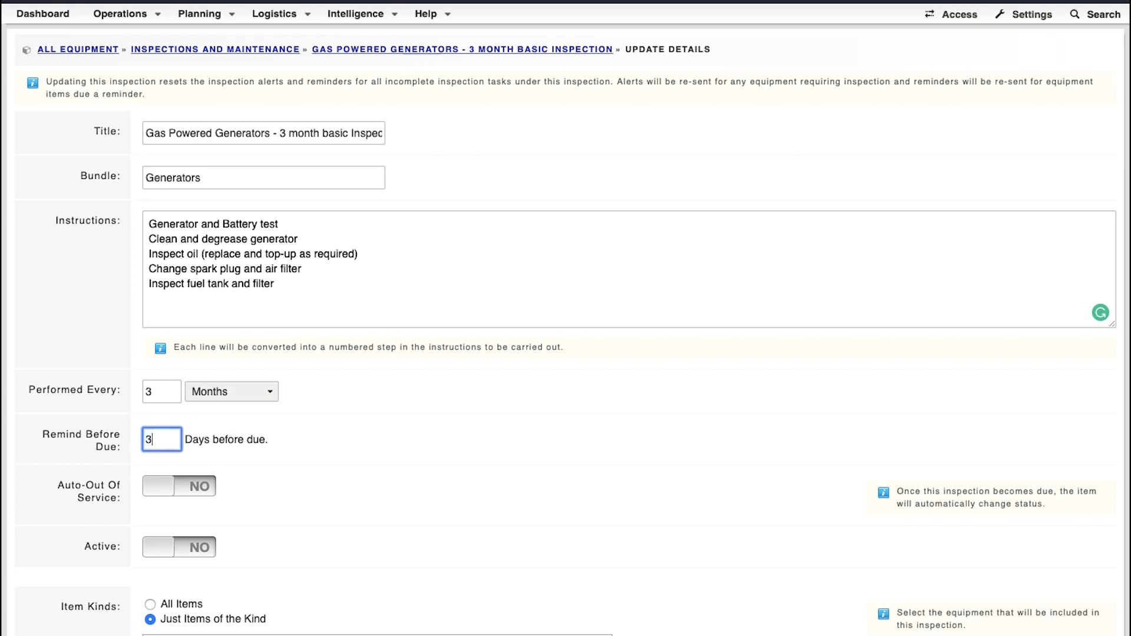
{"action": "type", "text": "30"}
{"action": "left_click", "coordinate": [291, 440]}
{"action": "left_click", "coordinate": [207, 486]}
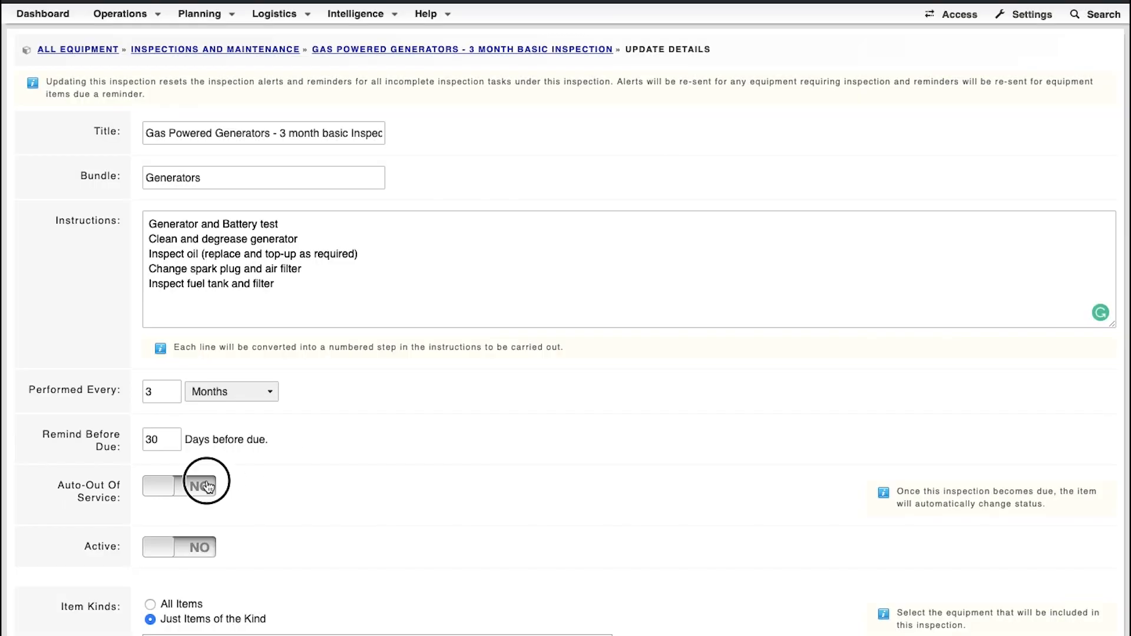
{"action": "left_click", "coordinate": [160, 494]}
{"action": "left_click", "coordinate": [206, 494]}
{"action": "left_click", "coordinate": [168, 496]}
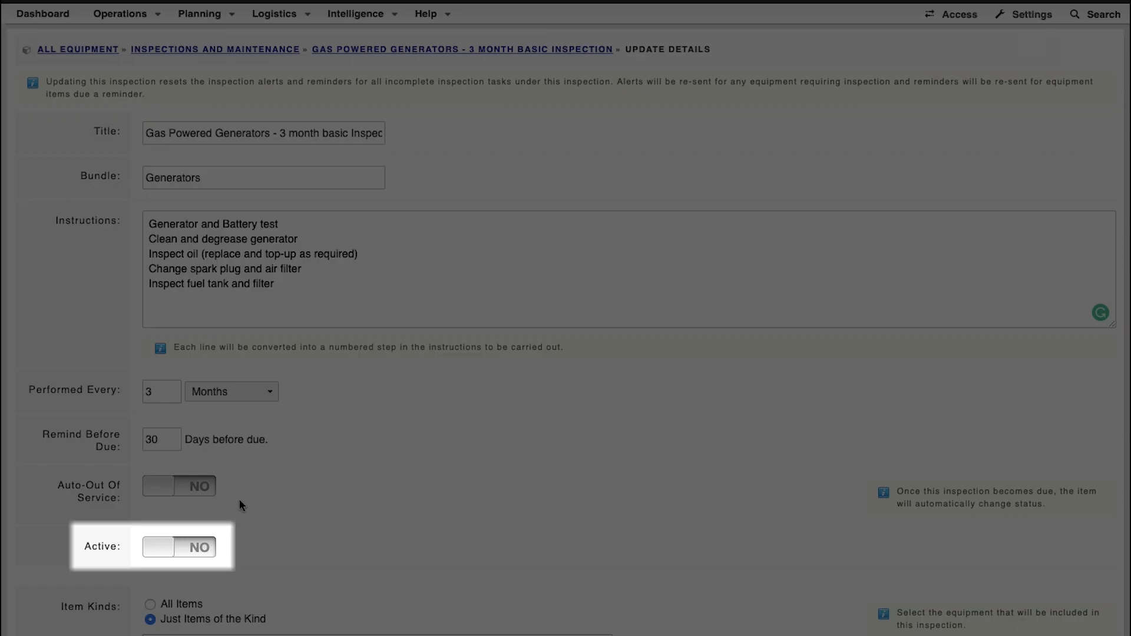
Activate the inspection, limit it to items of the kind Batteries/Generators - Portable Generator - Gas Powered, and save the changes.
{"action": "left_click", "coordinate": [207, 549]}
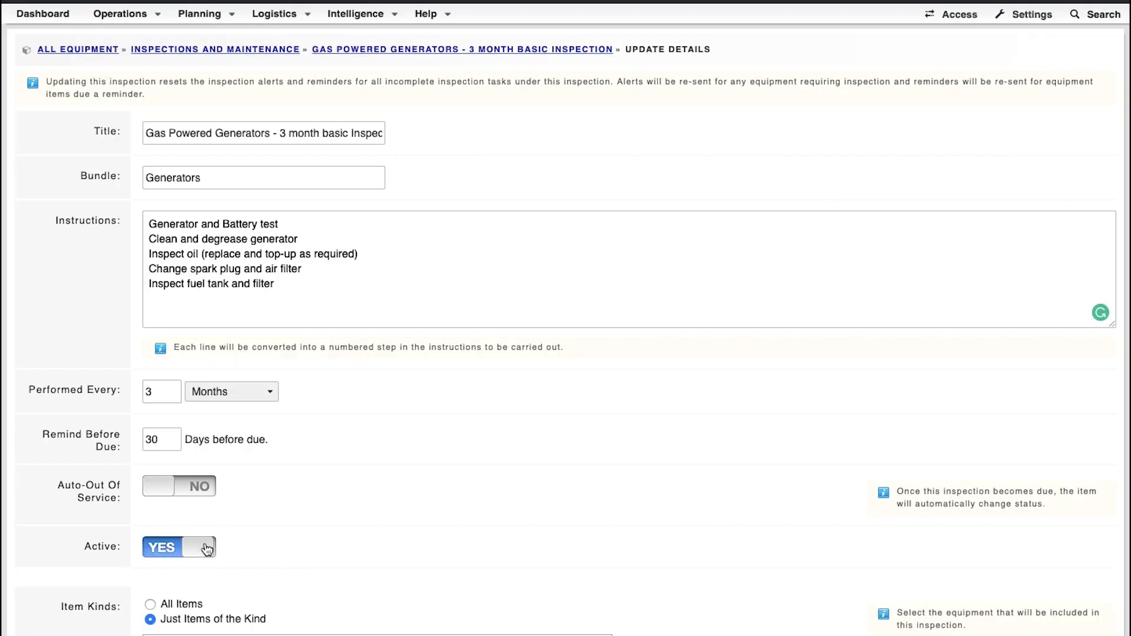
{"action": "scroll", "coordinate": [281, 564], "scroll_direction": "down", "scroll_amount": 4}
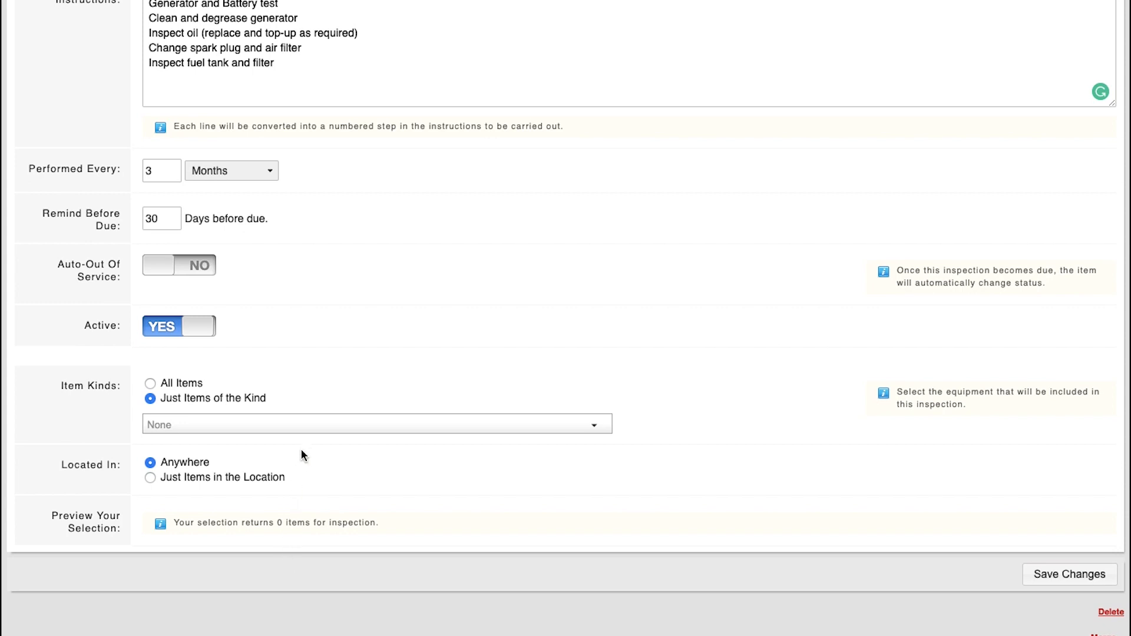
{"action": "left_click", "coordinate": [312, 425]}
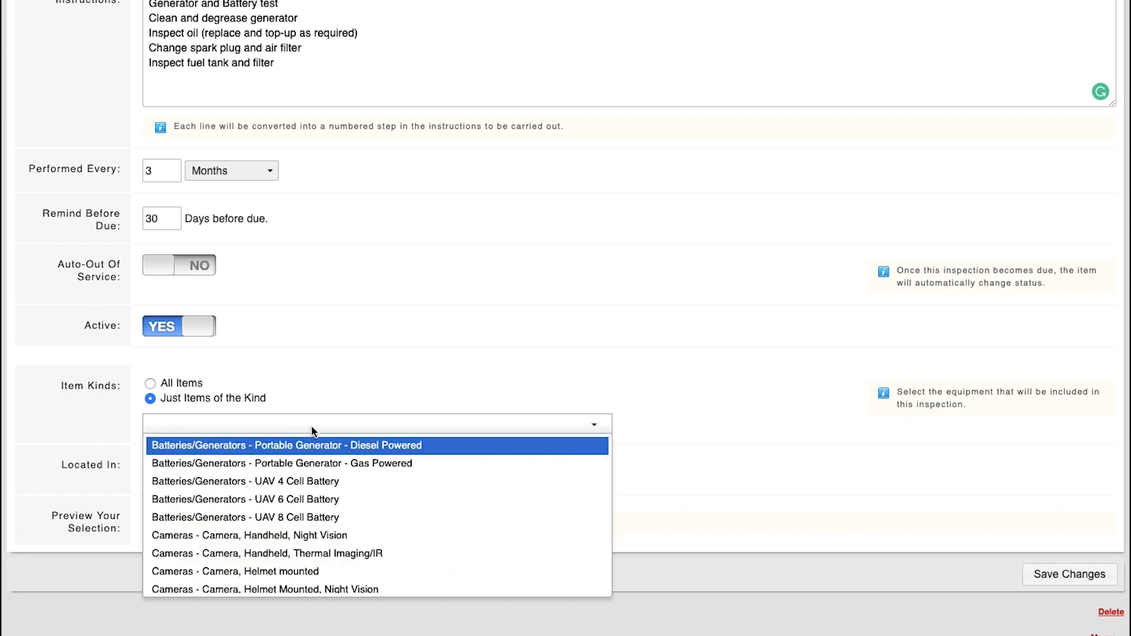
{"action": "scroll", "coordinate": [313, 554], "scroll_direction": "down", "scroll_amount": 5}
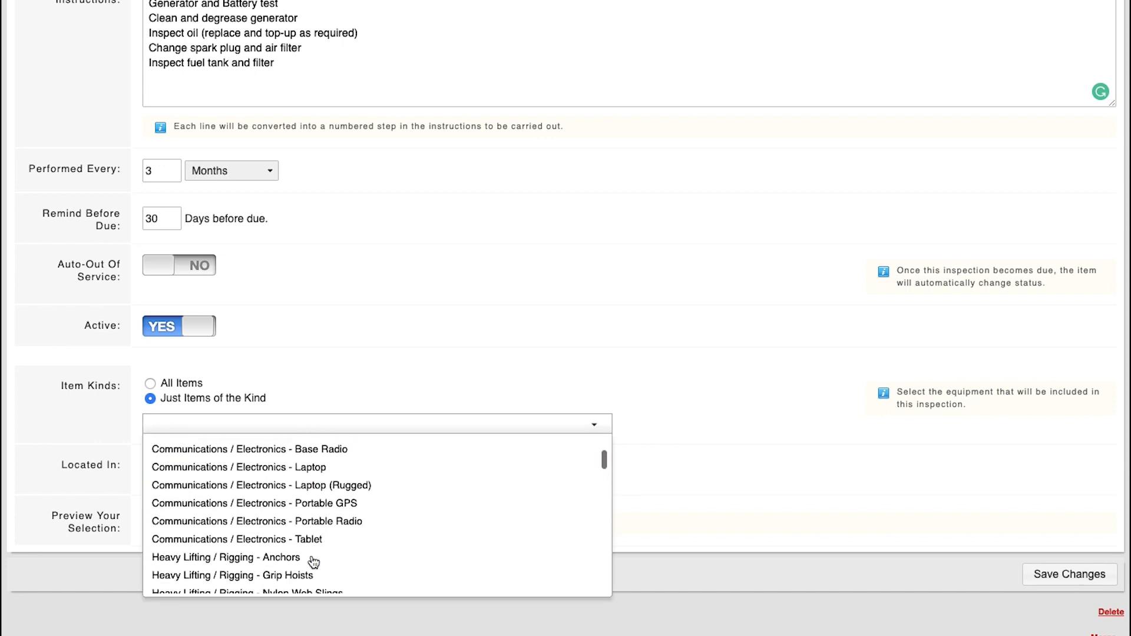
{"action": "scroll", "coordinate": [314, 561], "scroll_direction": "down", "scroll_amount": 6}
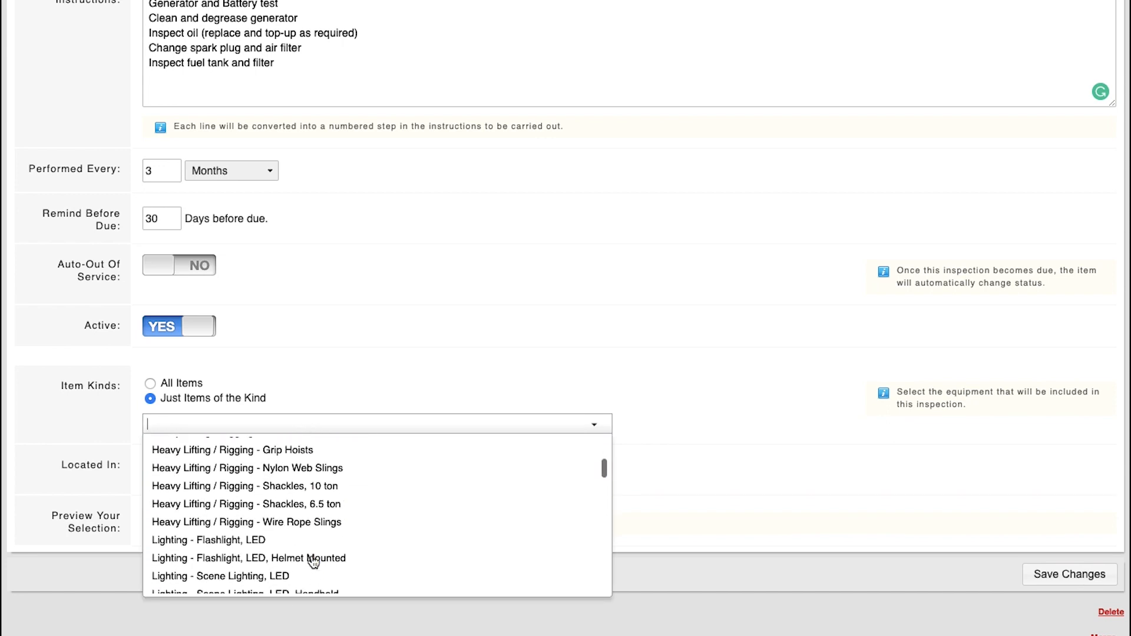
{"action": "left_click", "coordinate": [365, 396]}
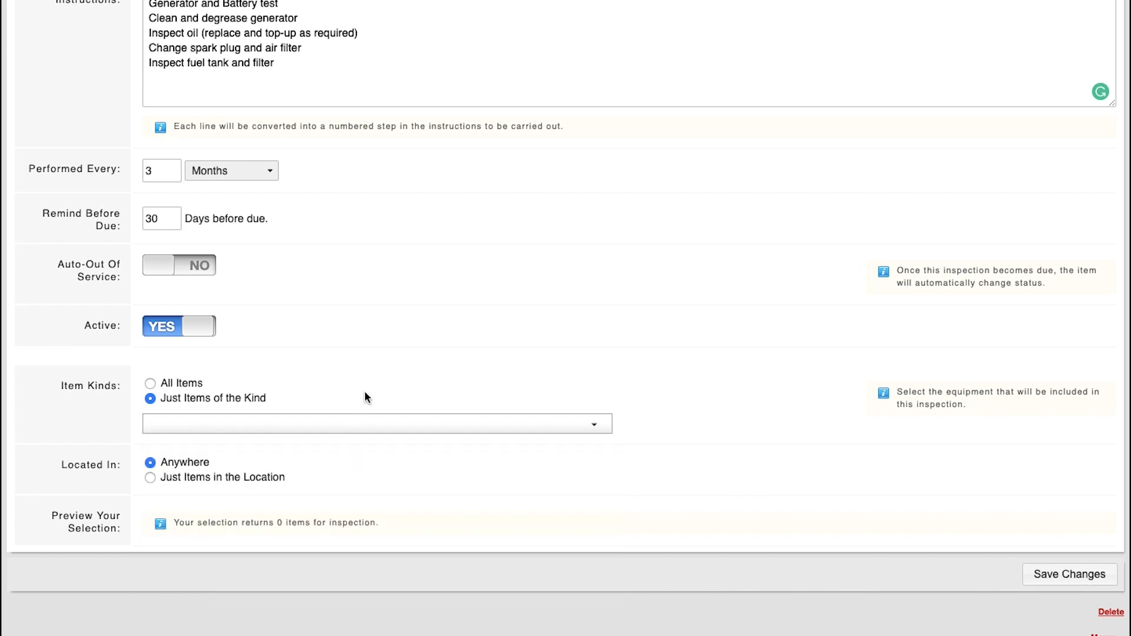
{"action": "type", "text": "port"}
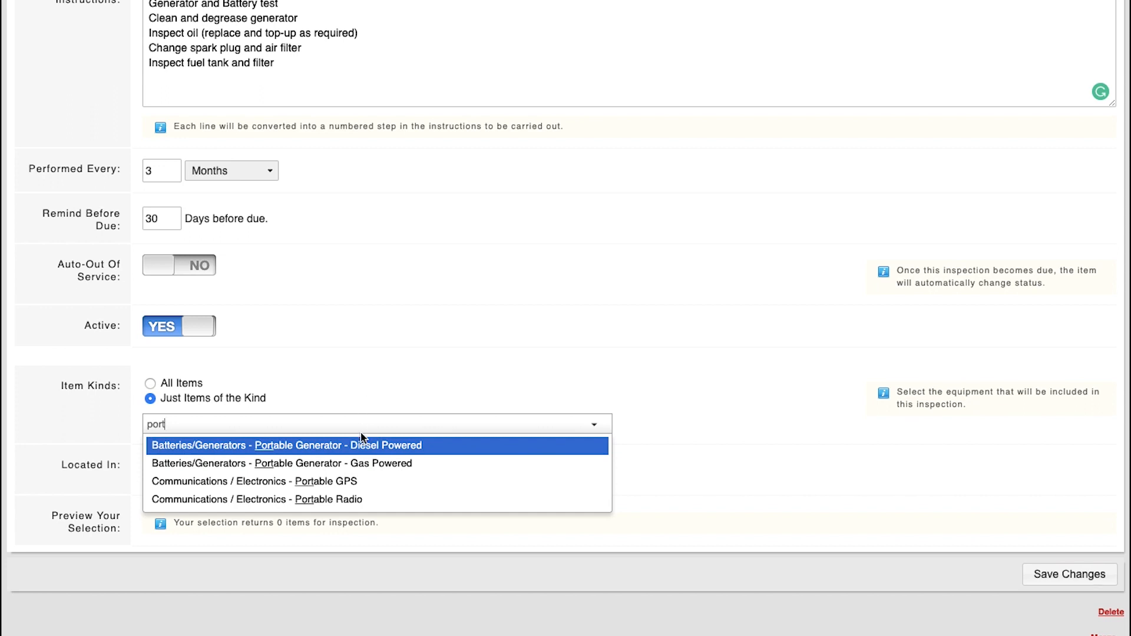
{"action": "left_click", "coordinate": [426, 464]}
{"action": "scroll", "coordinate": [503, 539], "scroll_direction": "down", "scroll_amount": 2}
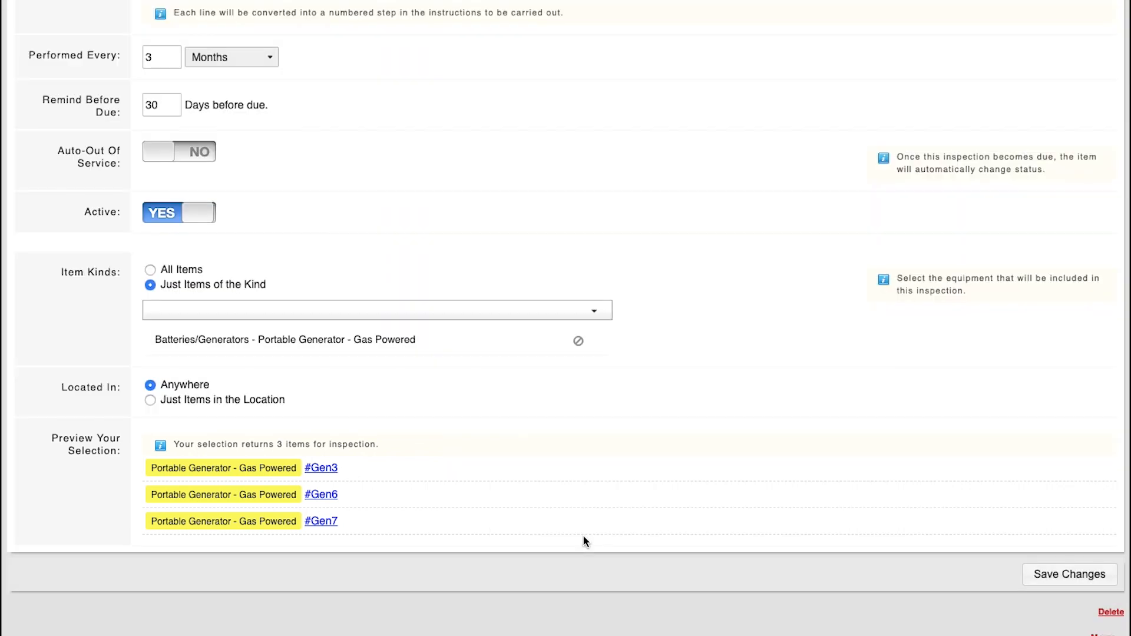
{"action": "left_click", "coordinate": [1069, 573]}
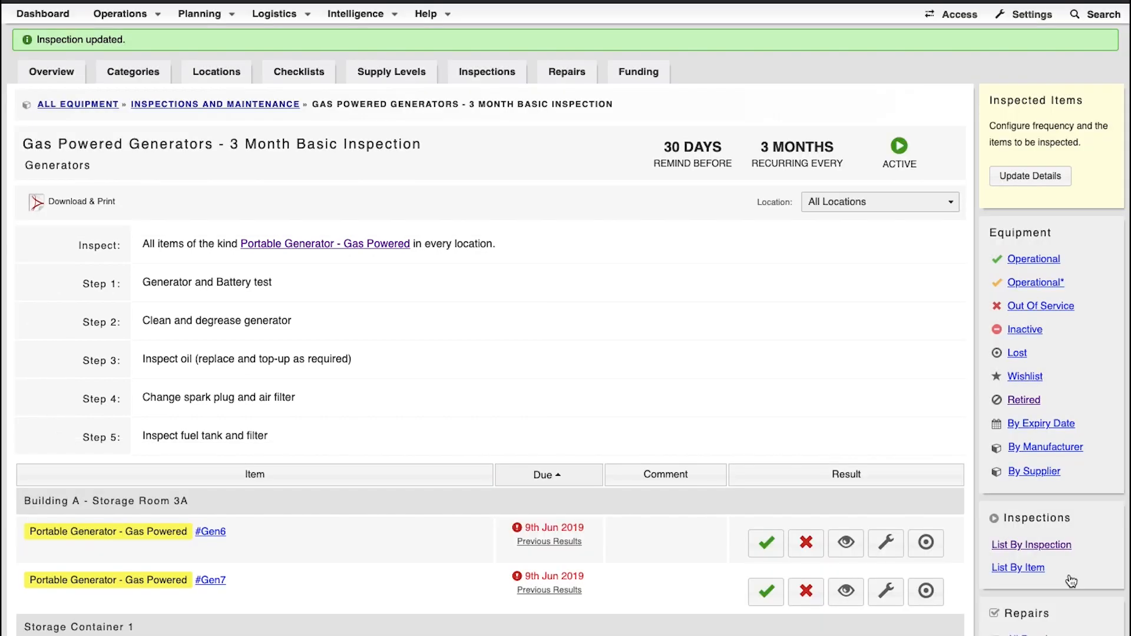
Record the inspection of generator #Gen6 as operational with completion date 1 May 2019 and save the result.
{"action": "scroll", "coordinate": [1071, 582], "scroll_direction": "down", "scroll_amount": 4}
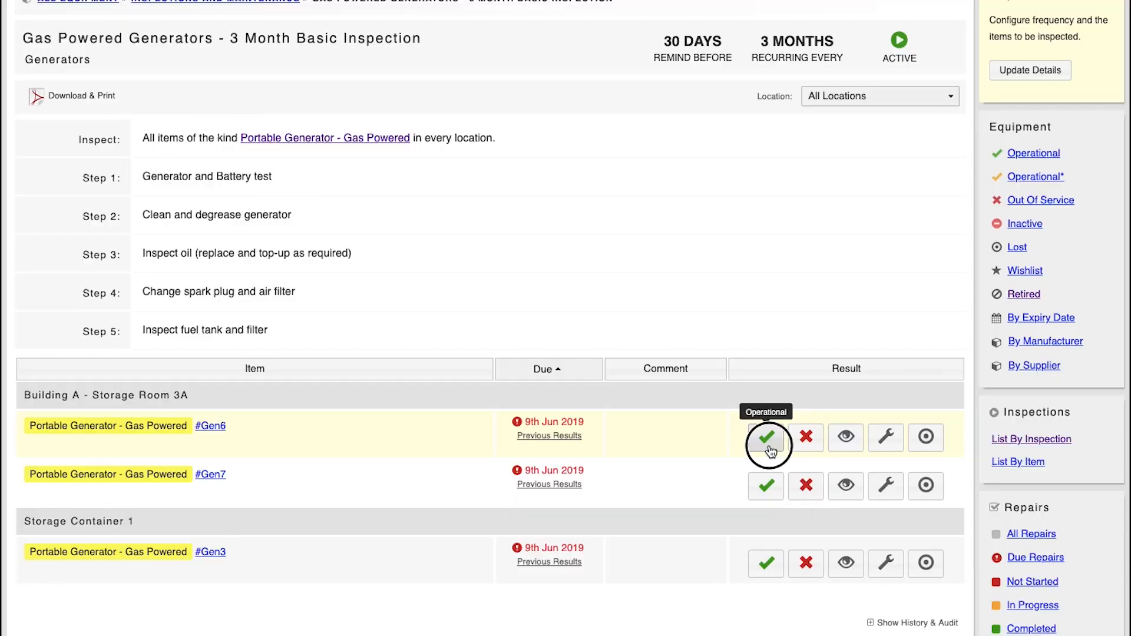
{"action": "left_click", "coordinate": [768, 439]}
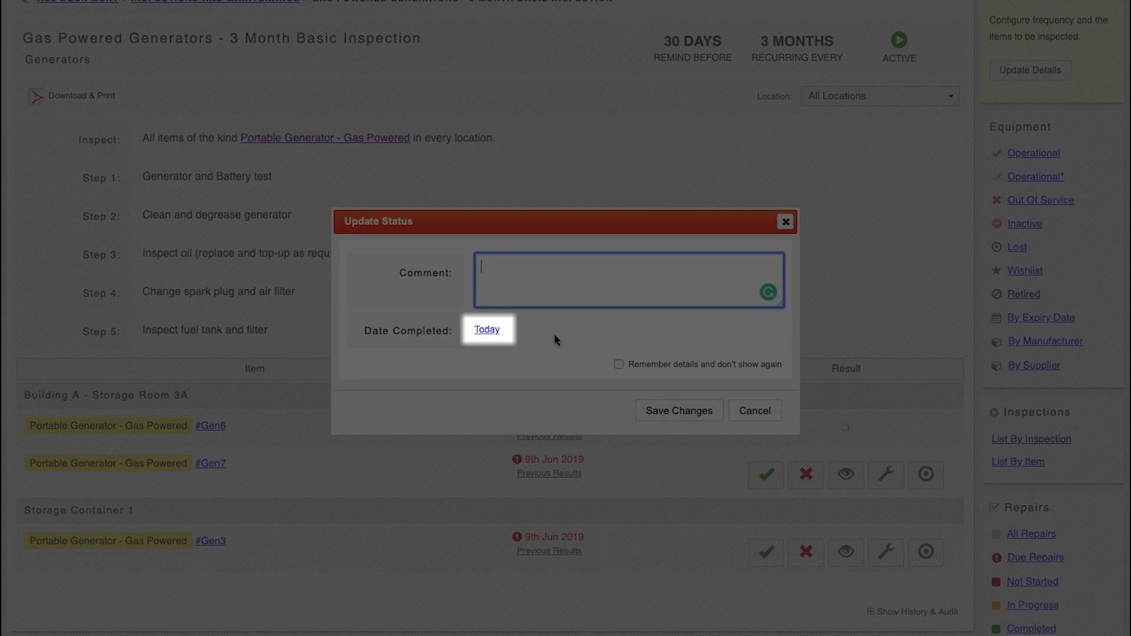
{"action": "left_click", "coordinate": [487, 330]}
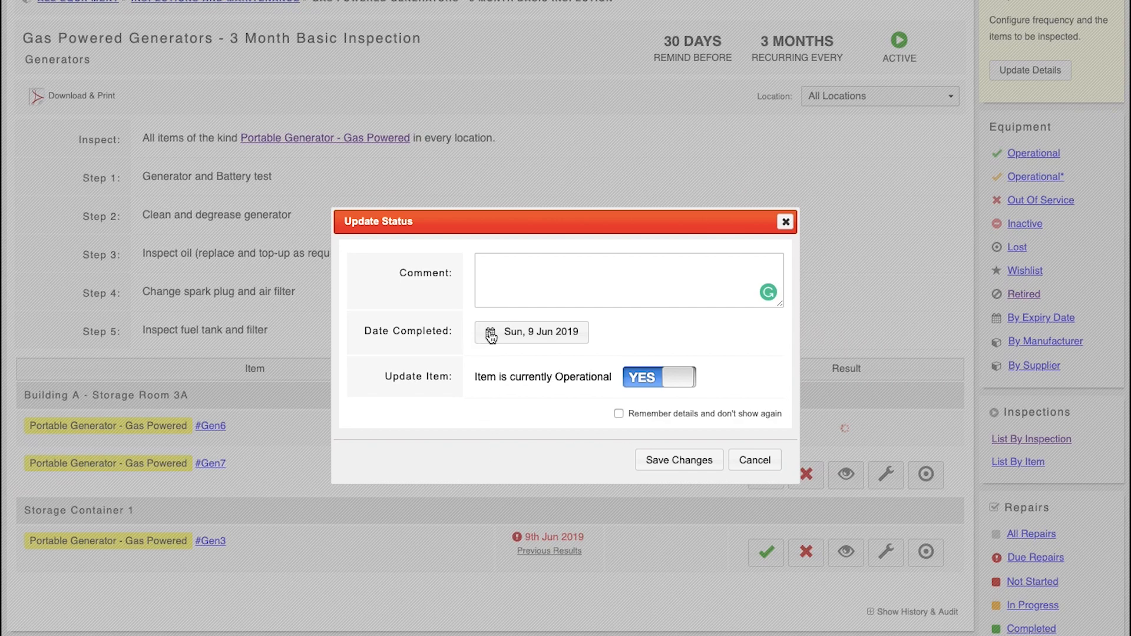
{"action": "left_click", "coordinate": [489, 333]}
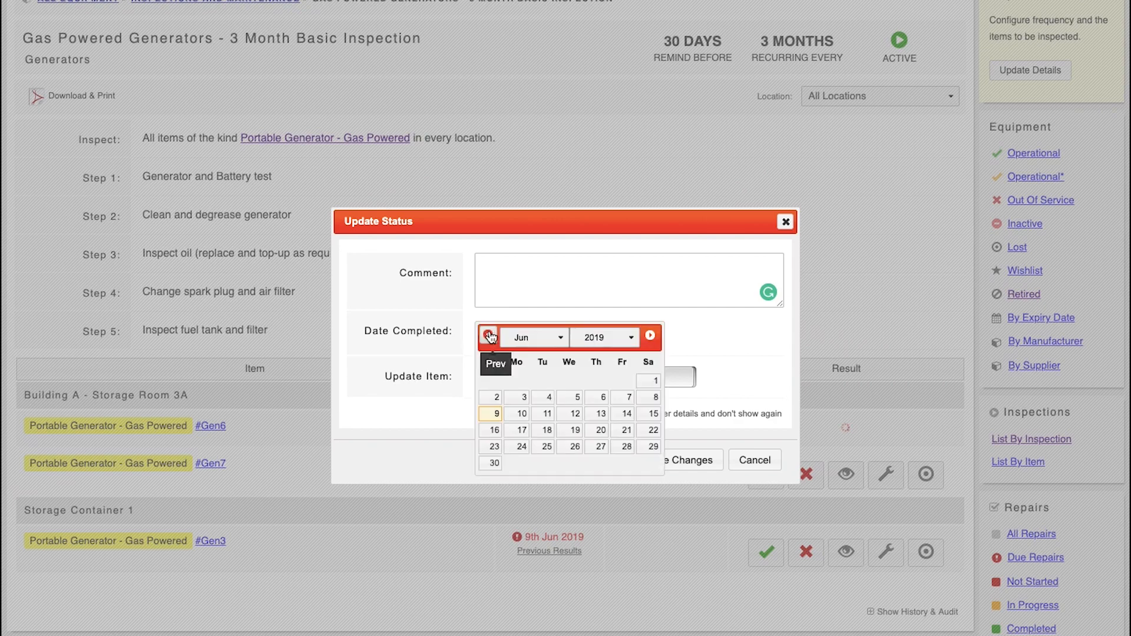
{"action": "left_click", "coordinate": [545, 340]}
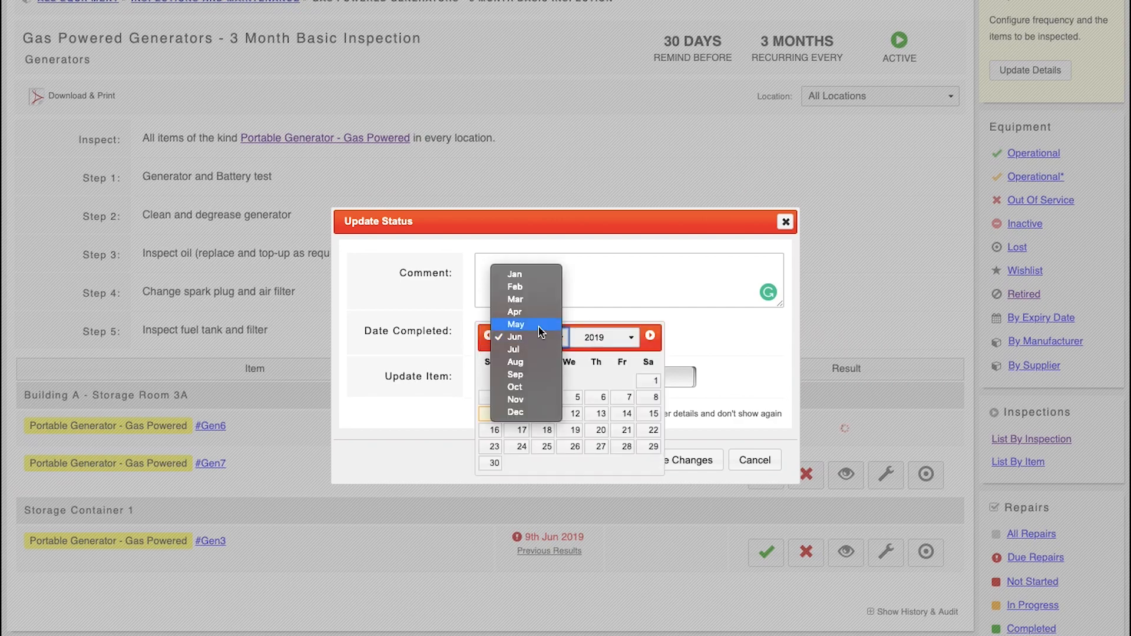
{"action": "left_click", "coordinate": [539, 325]}
{"action": "left_click", "coordinate": [580, 386]}
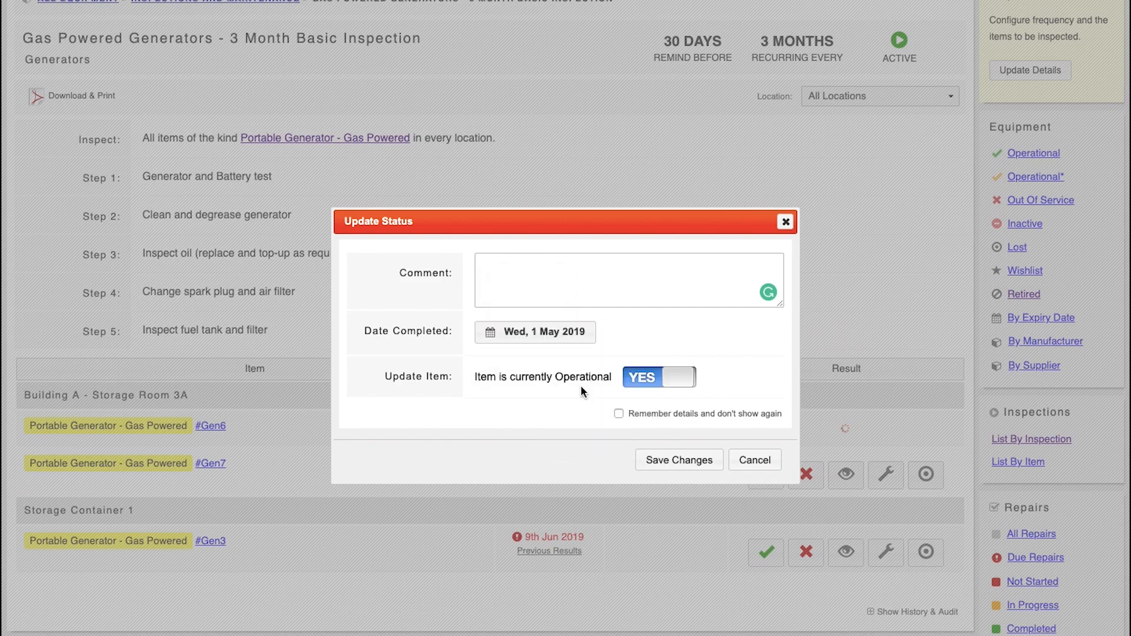
{"action": "left_click", "coordinate": [658, 461]}
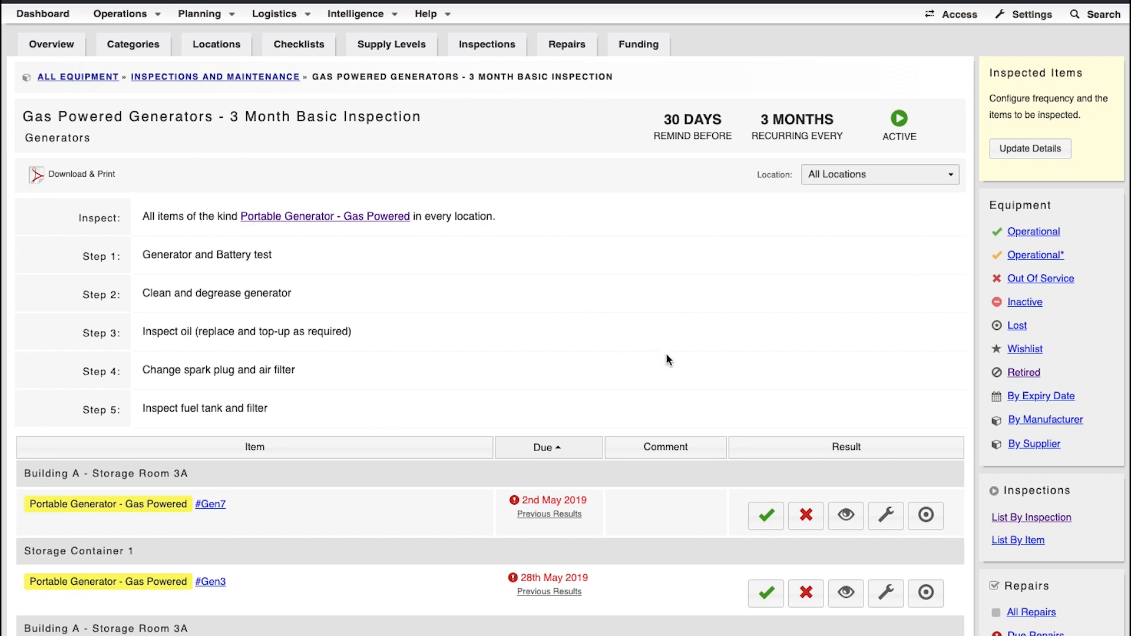
Record the inspection of generator #Gen7 as operational, completed 5 Jun 2019 with the comment "Inspection passed", and save the result.
{"action": "scroll", "coordinate": [668, 358], "scroll_direction": "down", "scroll_amount": 2}
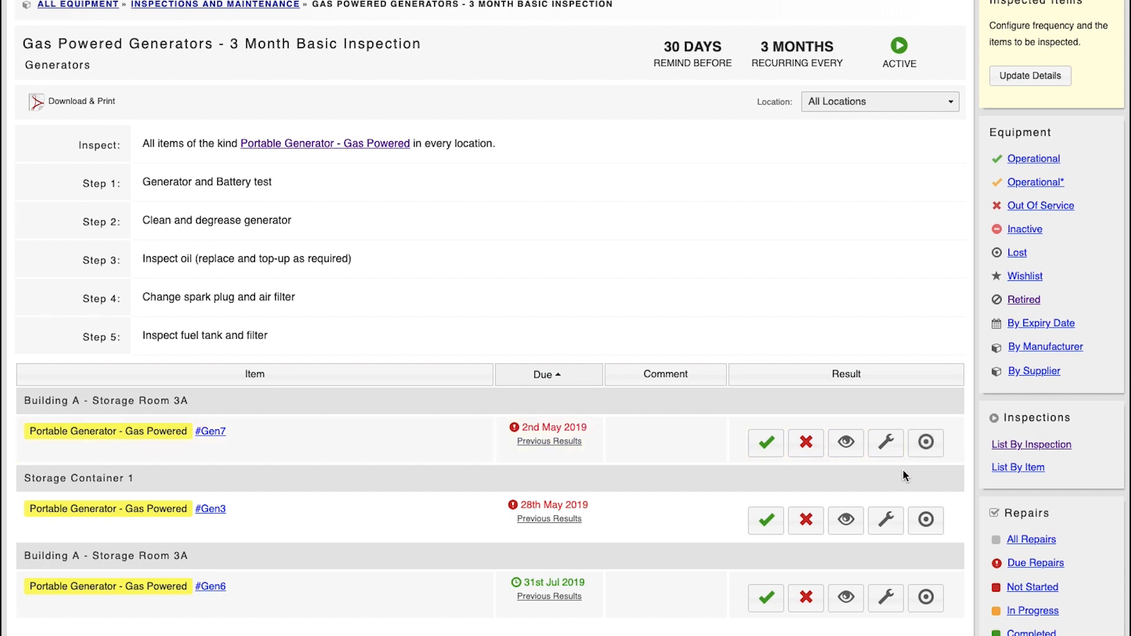
{"action": "left_click", "coordinate": [767, 443]}
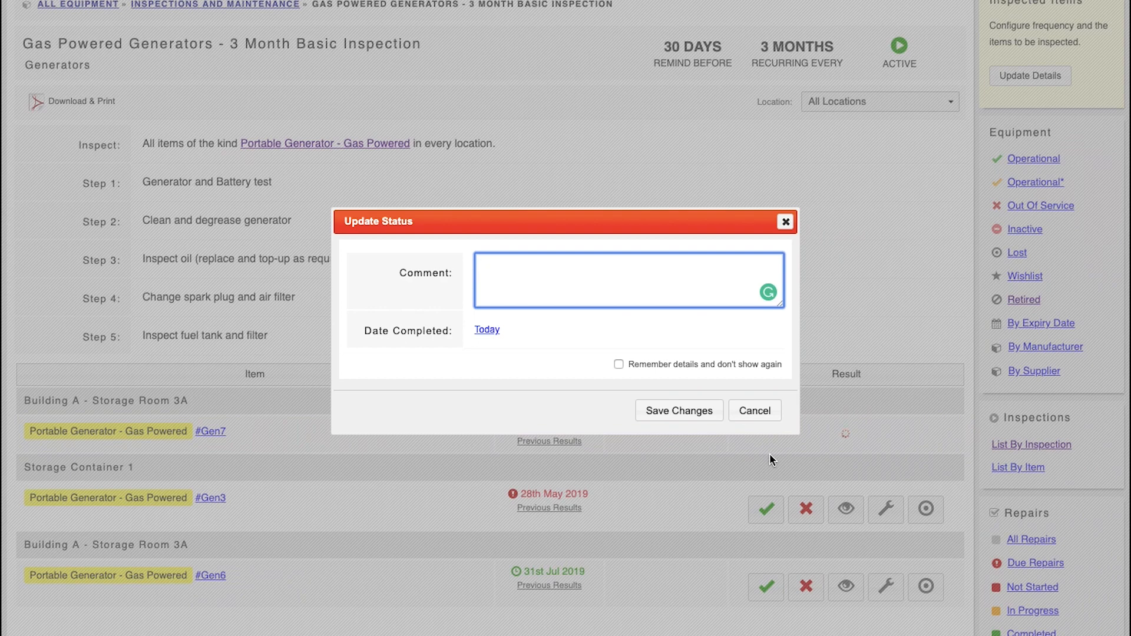
{"action": "left_click", "coordinate": [489, 330]}
{"action": "left_click", "coordinate": [500, 337]}
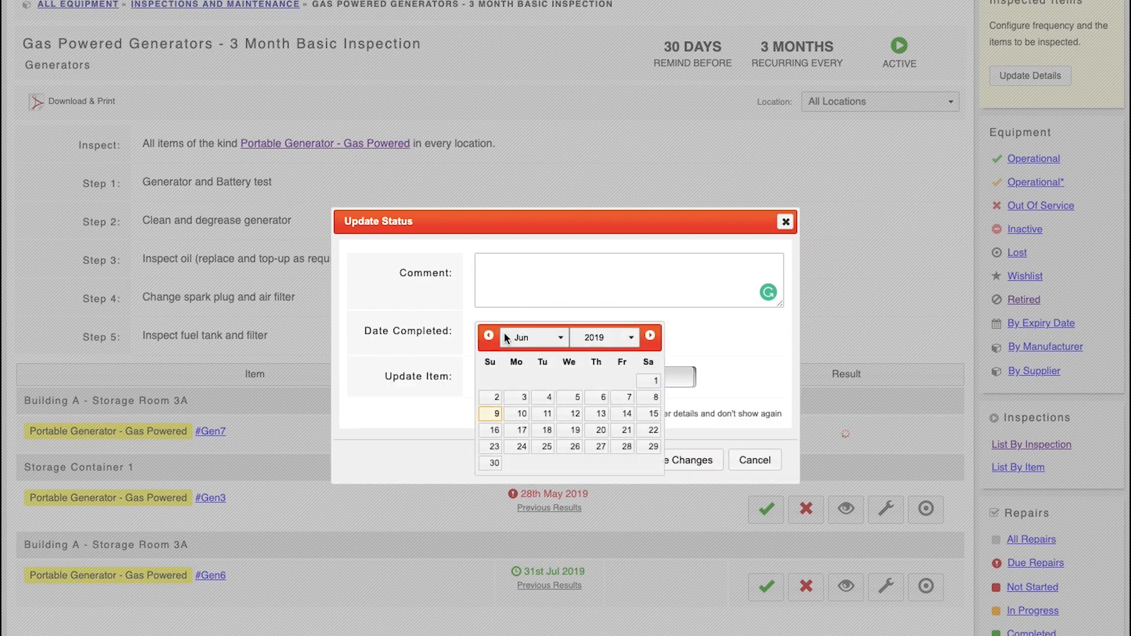
{"action": "left_click", "coordinate": [576, 397]}
{"action": "left_click", "coordinate": [483, 266]}
{"action": "type", "text": "Inspection"}
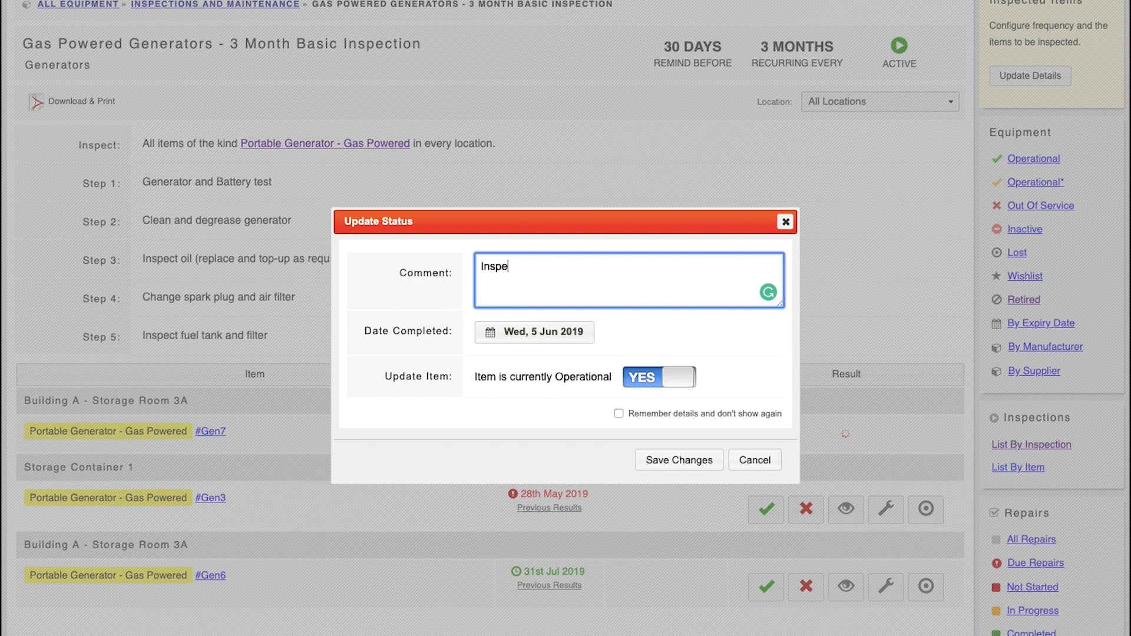
{"action": "type", "text": " passed"}
{"action": "left_click", "coordinate": [687, 465]}
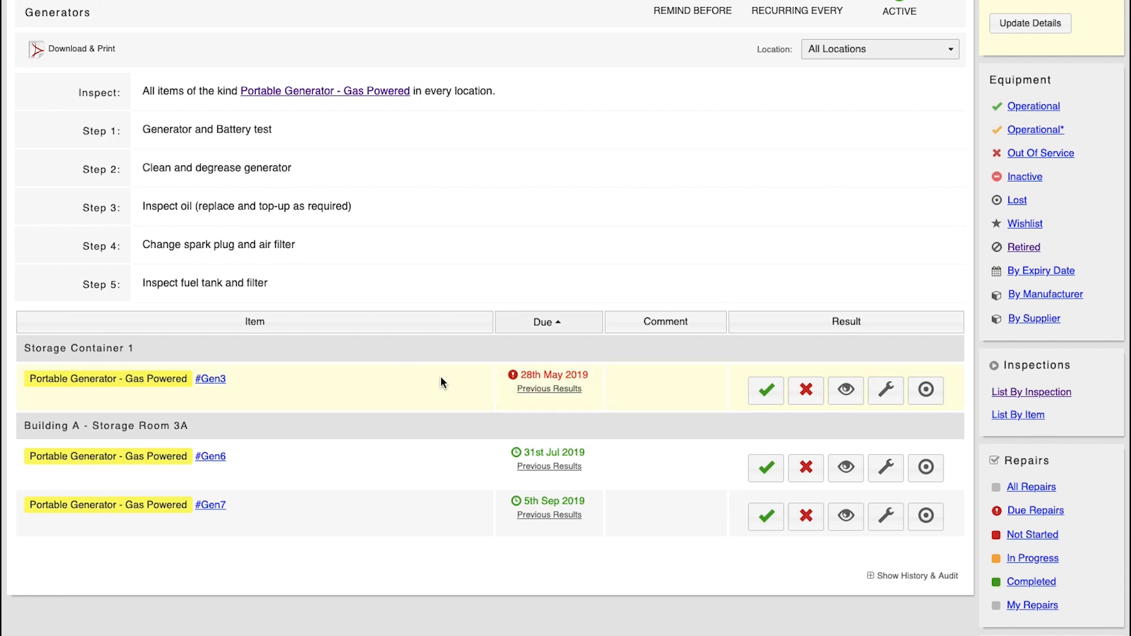
Start a repair for generator #Gen3 from its inspection result and describe it as "Fuel tank repair due to leak".
{"action": "left_click", "coordinate": [885, 390]}
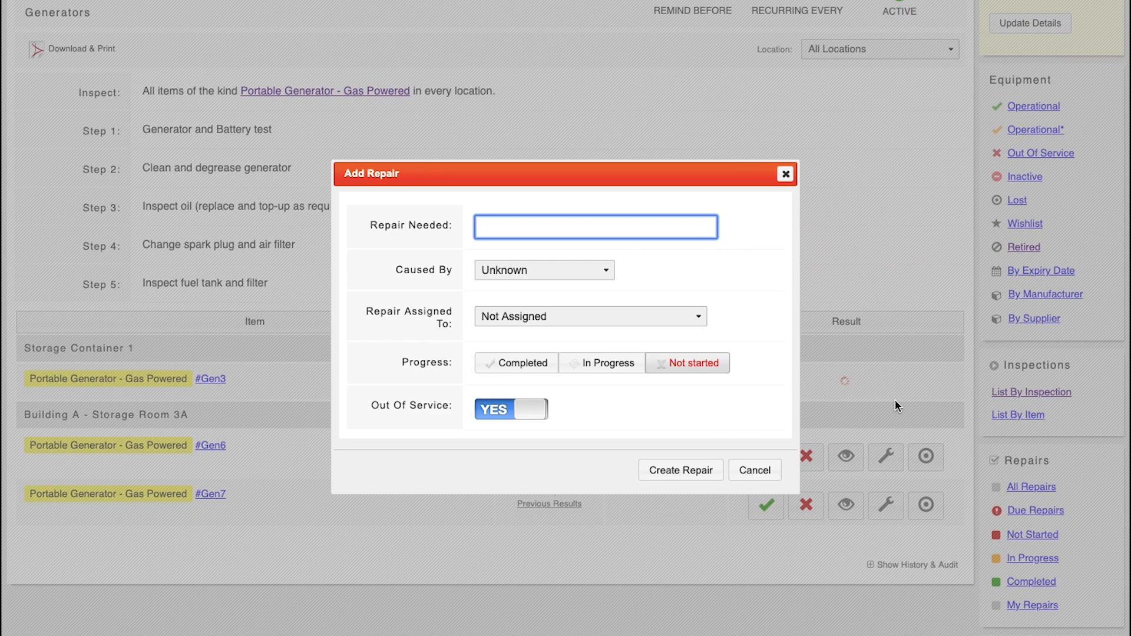
{"action": "type", "text": "F"}
{"action": "type", "text": "tan"}
{"action": "key", "text": "BackSpace"}
{"action": "key", "text": "BackSpace"}
{"action": "type", "text": "ank repair due to leak"}
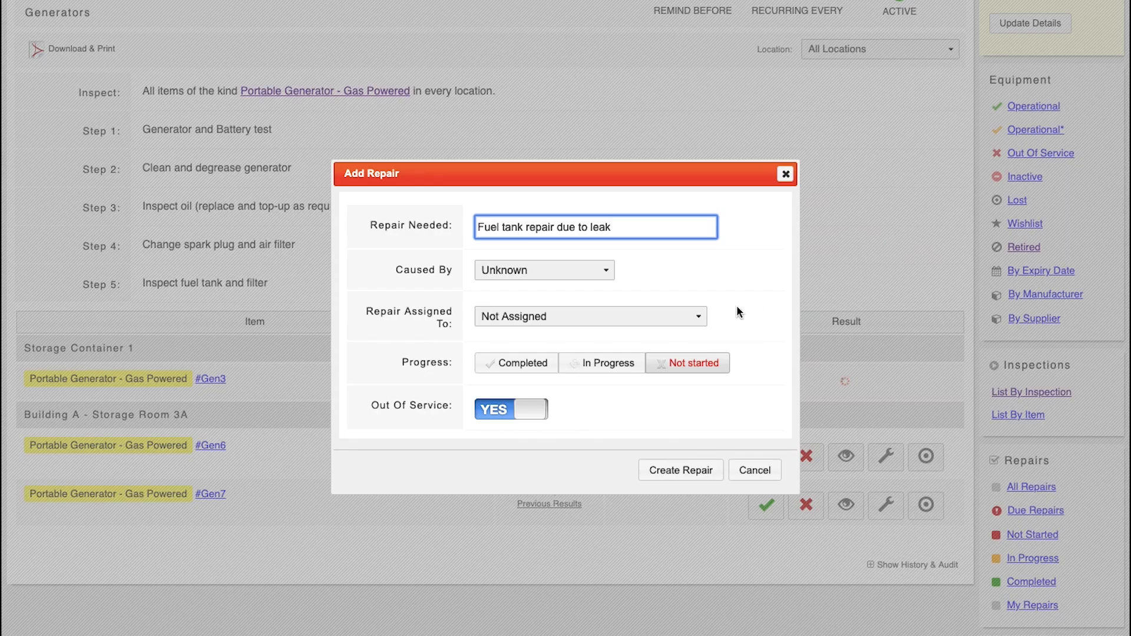
Set the repair's cause to Natural Deterioration, assign it to a team member, and create the repair.
{"action": "left_click", "coordinate": [612, 271]}
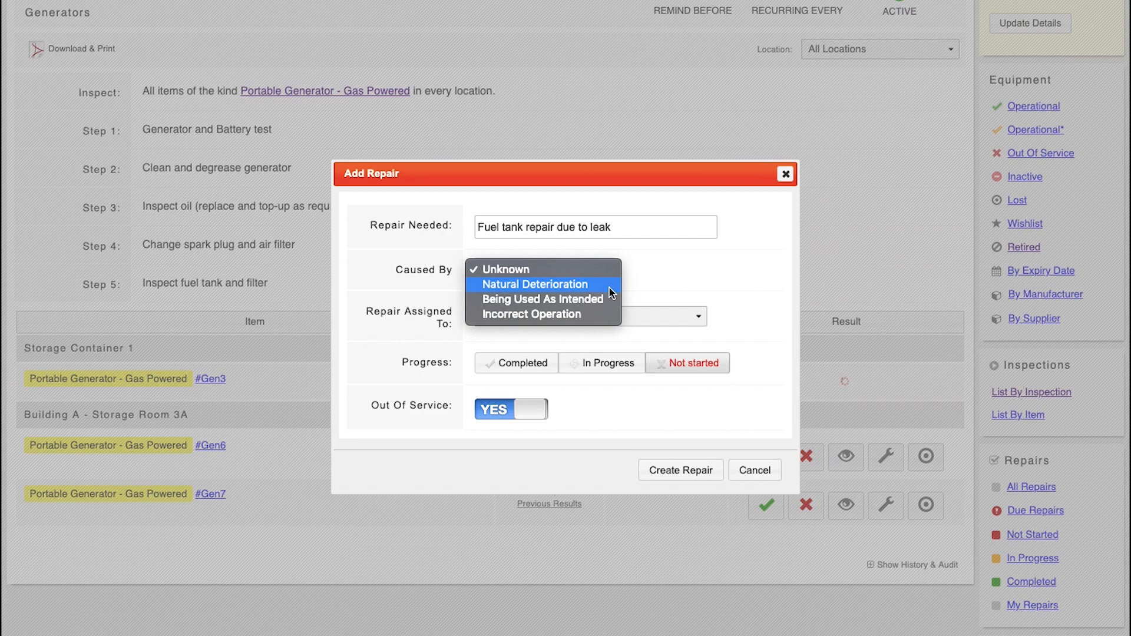
{"action": "left_click", "coordinate": [610, 288]}
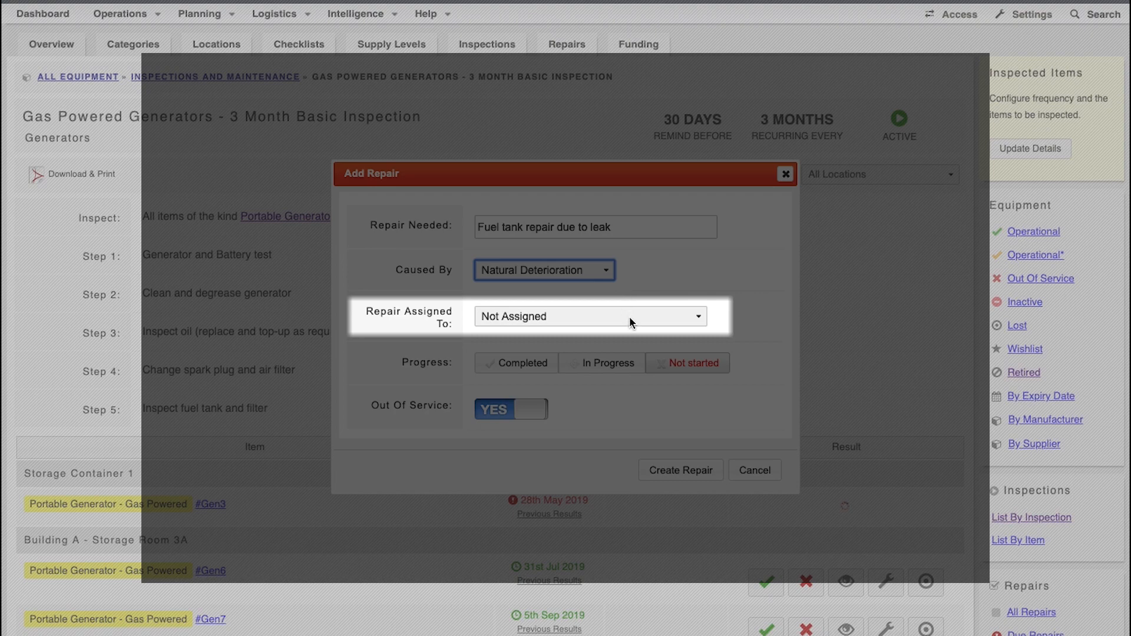
{"action": "left_click", "coordinate": [629, 318]}
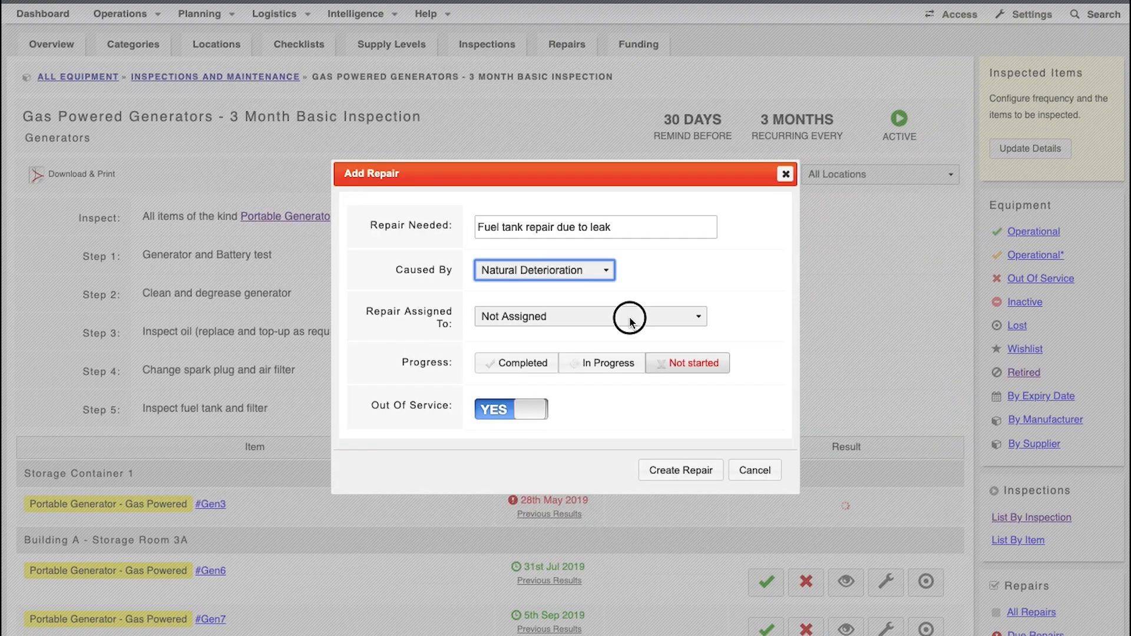
{"action": "left_click", "coordinate": [623, 496]}
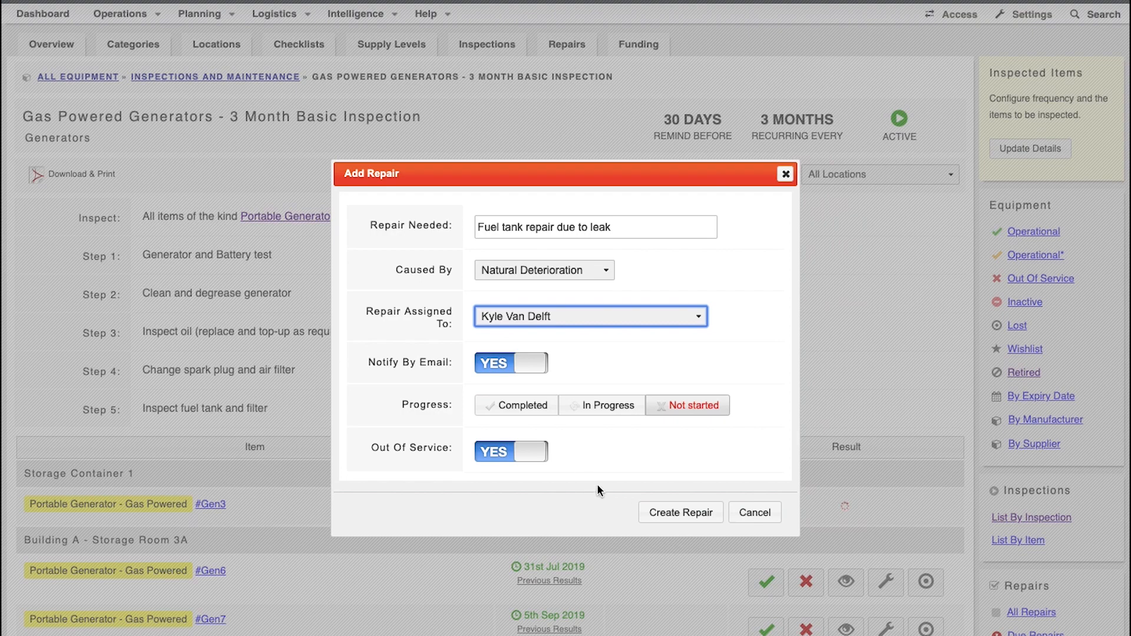
{"action": "left_click", "coordinate": [648, 522]}
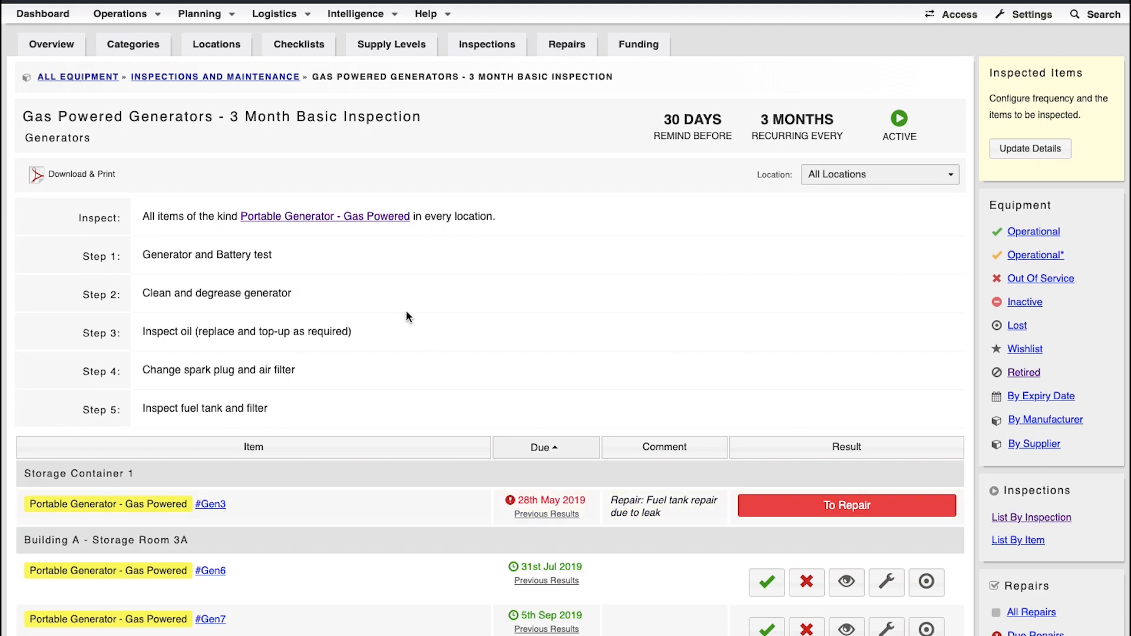
Find the UAV 8 Cell Battery item #8S Batt 06 in the Batteries/Generators category and open its form for adding a repair.
{"action": "left_click", "coordinate": [150, 53]}
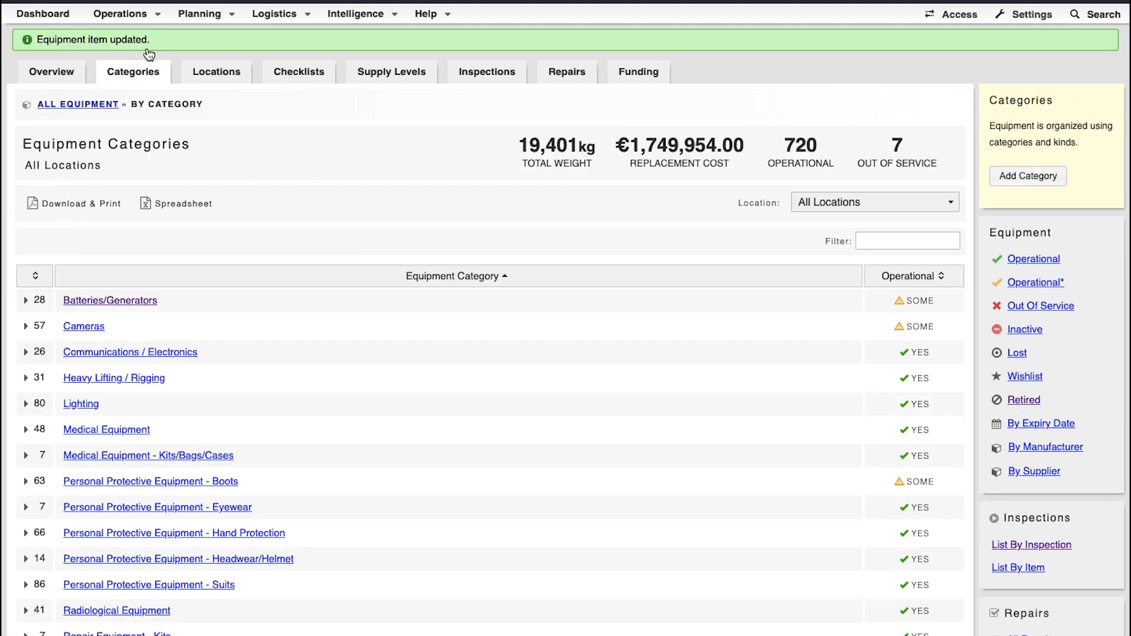
{"action": "left_click", "coordinate": [31, 310]}
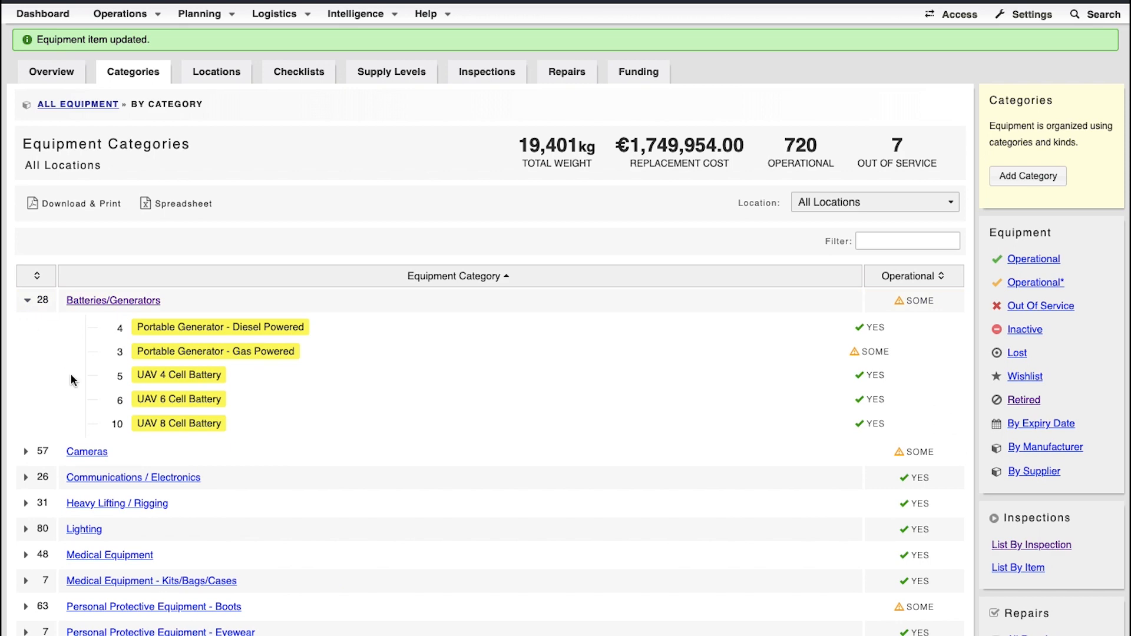
{"action": "left_click", "coordinate": [213, 429]}
{"action": "left_click", "coordinate": [76, 407]}
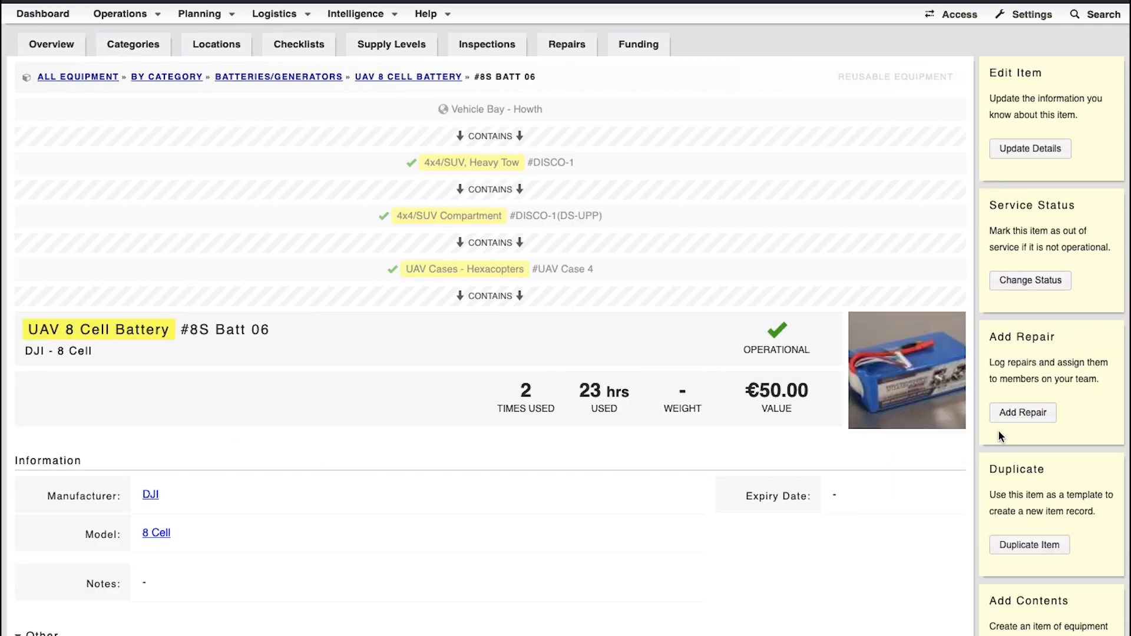
{"action": "left_click", "coordinate": [1030, 417]}
Open the equipment repairs overview and review the repair list, top repair reasons, and cost statistics.
{"action": "left_click", "coordinate": [567, 52]}
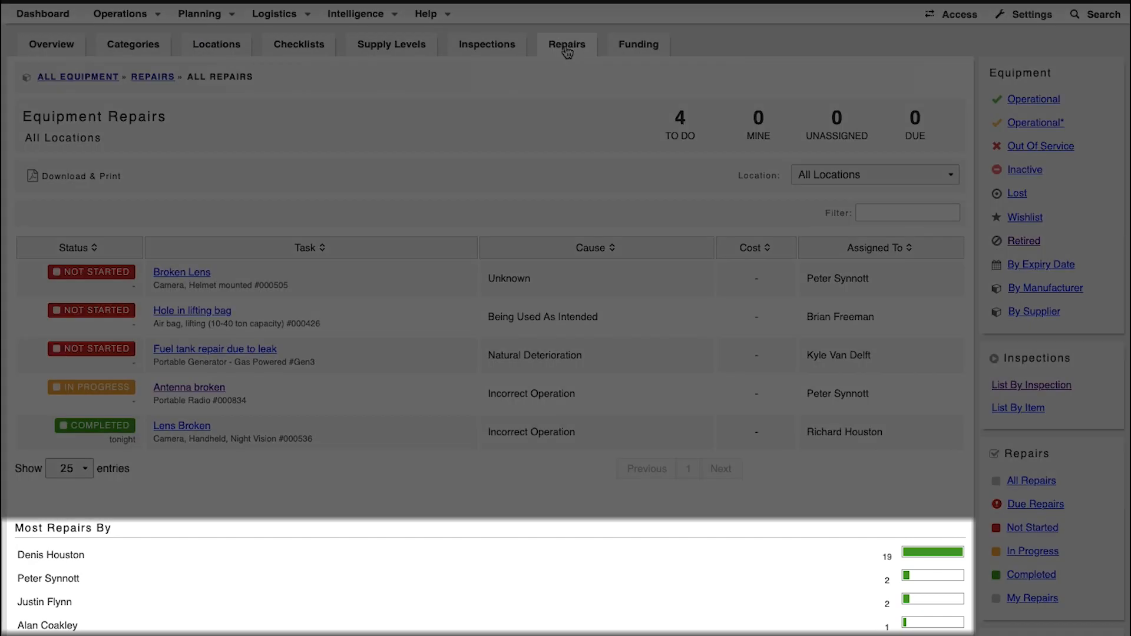
{"action": "scroll", "coordinate": [567, 52], "scroll_direction": "down", "scroll_amount": 4}
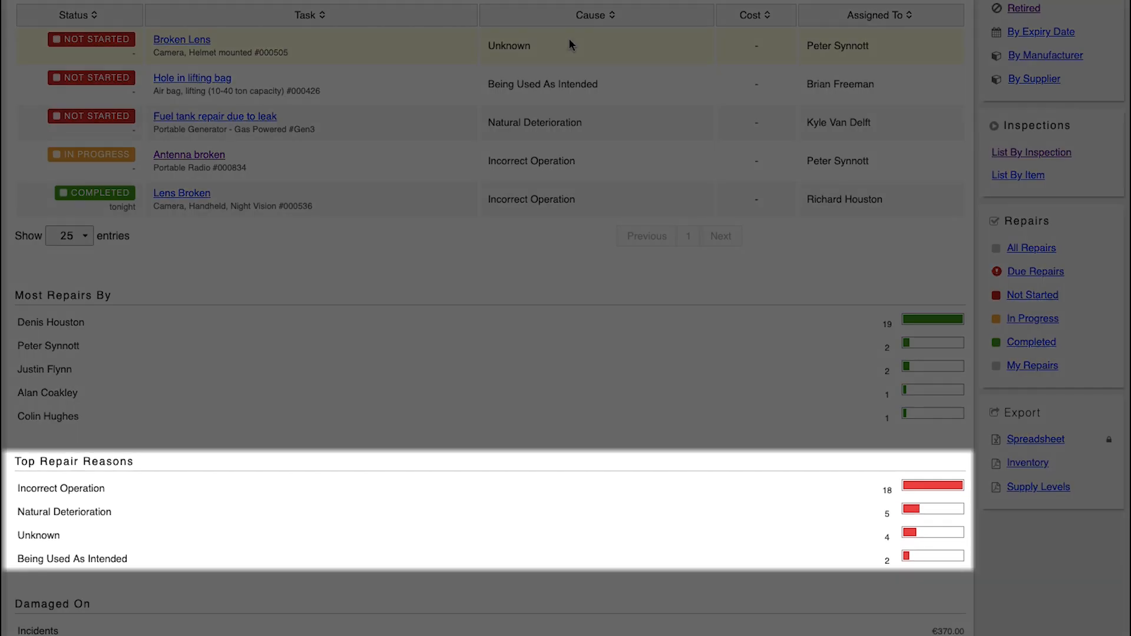
{"action": "scroll", "coordinate": [569, 44], "scroll_direction": "down", "scroll_amount": 3}
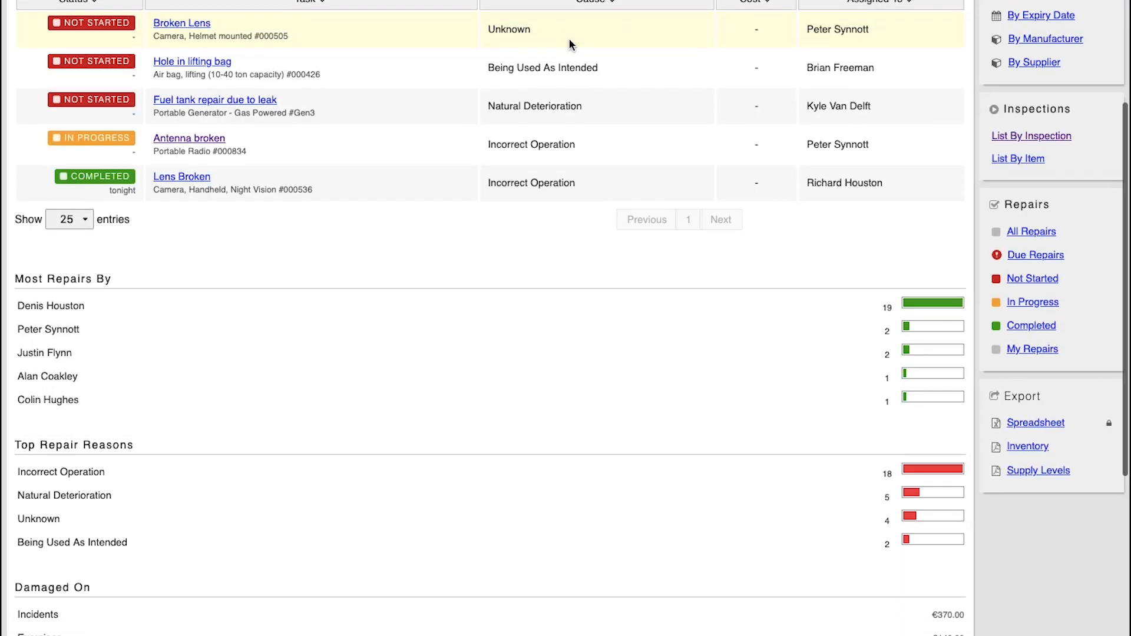
{"action": "scroll", "coordinate": [569, 44], "scroll_direction": "down", "scroll_amount": 3}
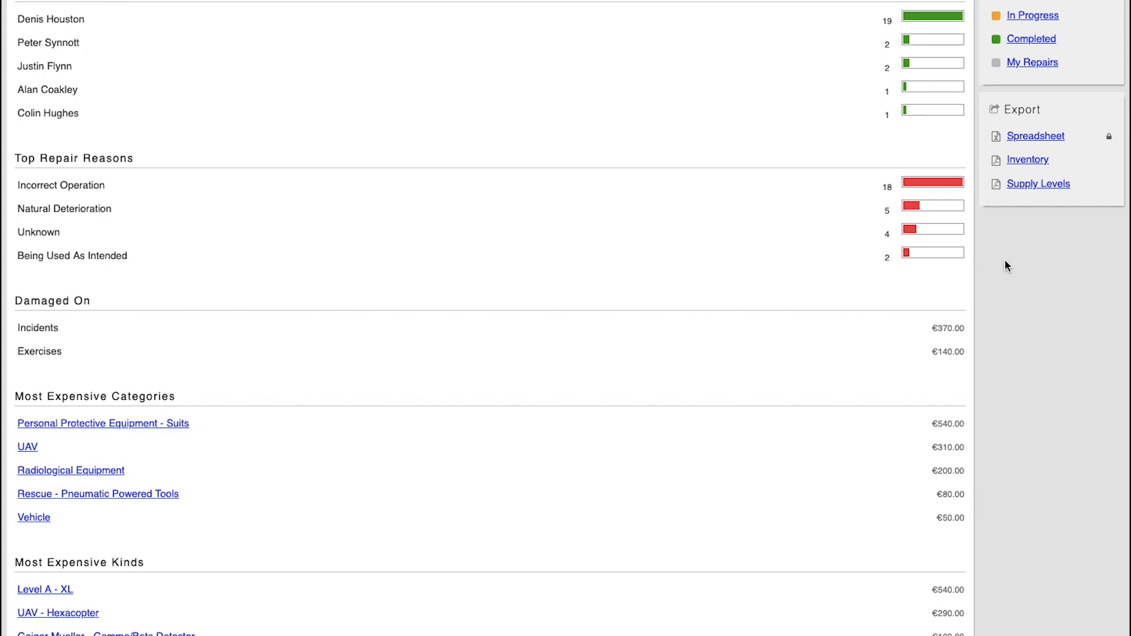
{"action": "scroll", "coordinate": [1005, 266], "scroll_direction": "up", "scroll_amount": 10}
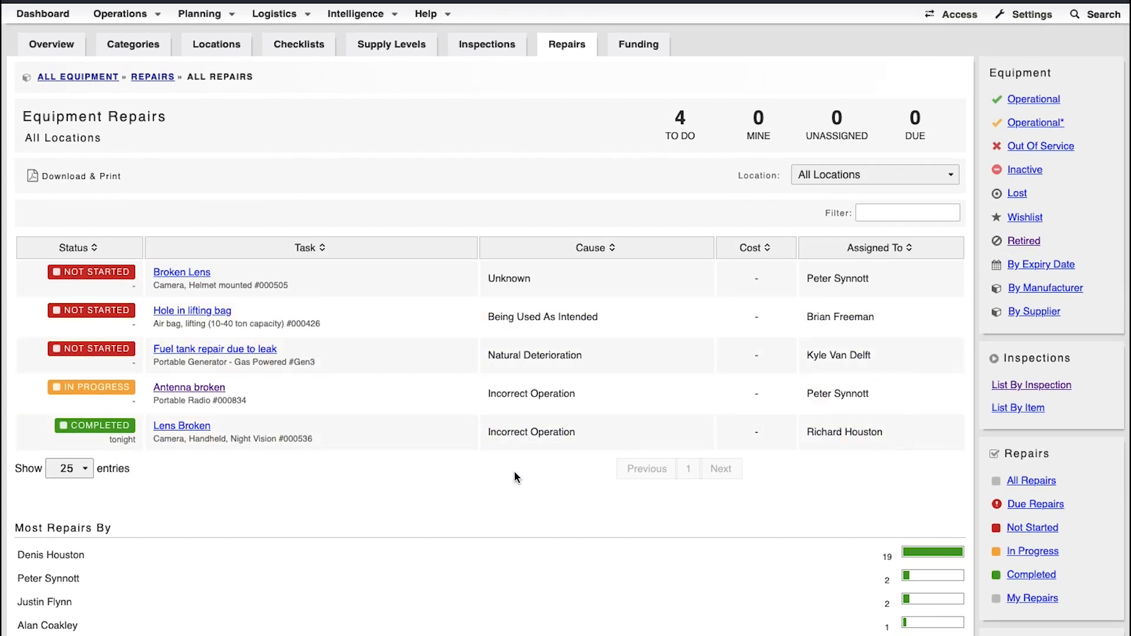
Update the fuel tank repair with the details "Fuel tank appears to have a crack at the bottom" and a due date of 21 Jun 2019.
{"action": "left_click", "coordinate": [274, 354]}
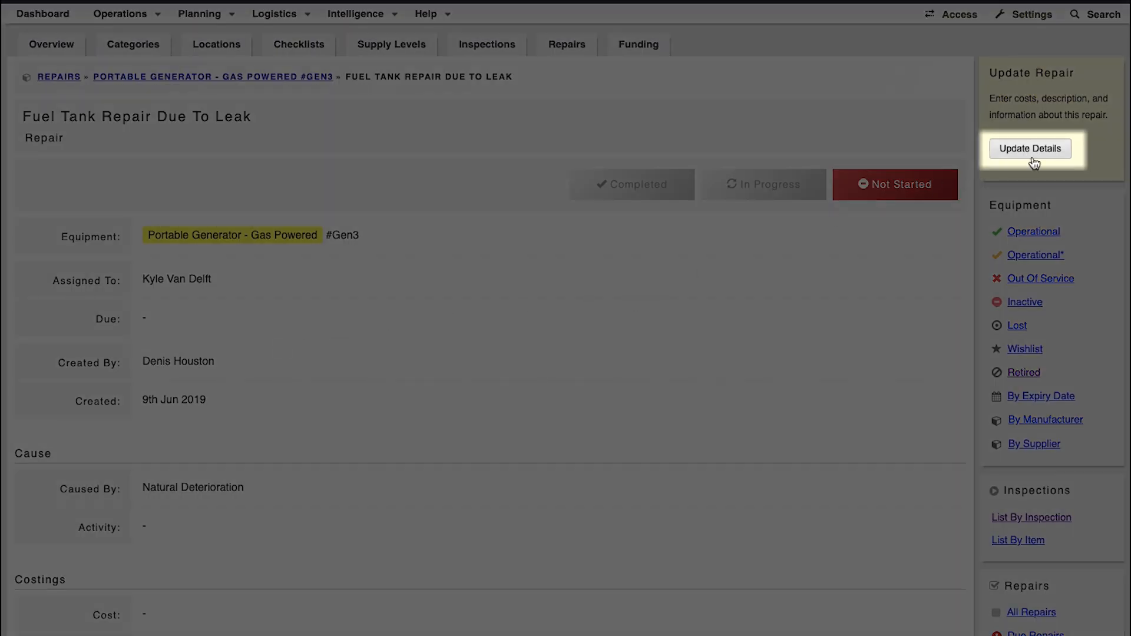
{"action": "left_click", "coordinate": [1030, 149]}
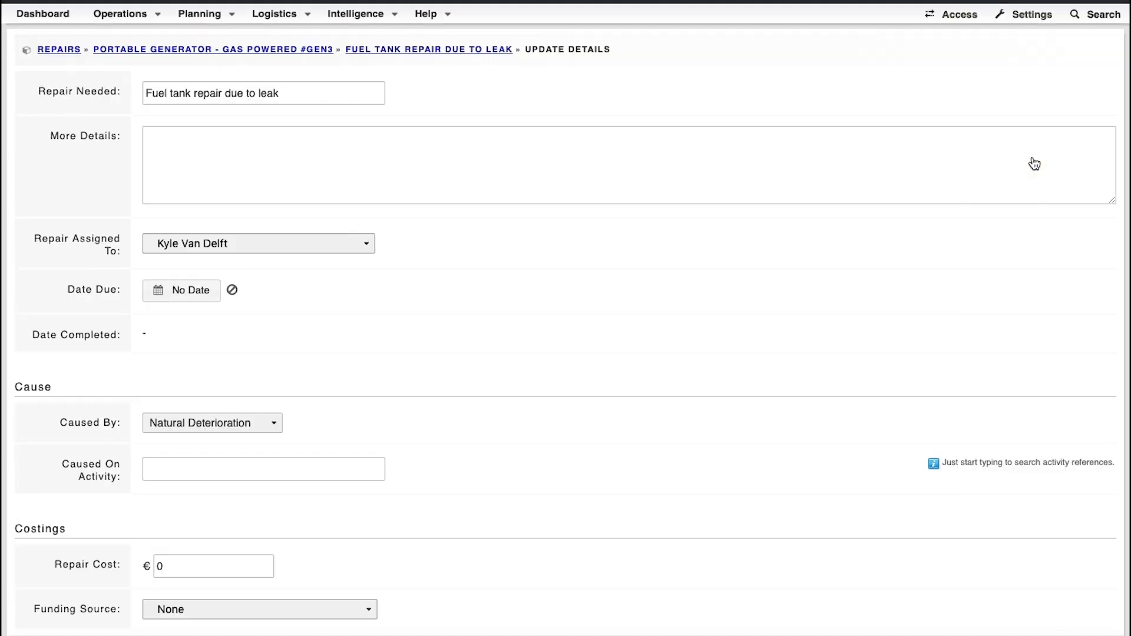
{"action": "left_click", "coordinate": [1011, 165]}
{"action": "type", "text": "Fuel "}
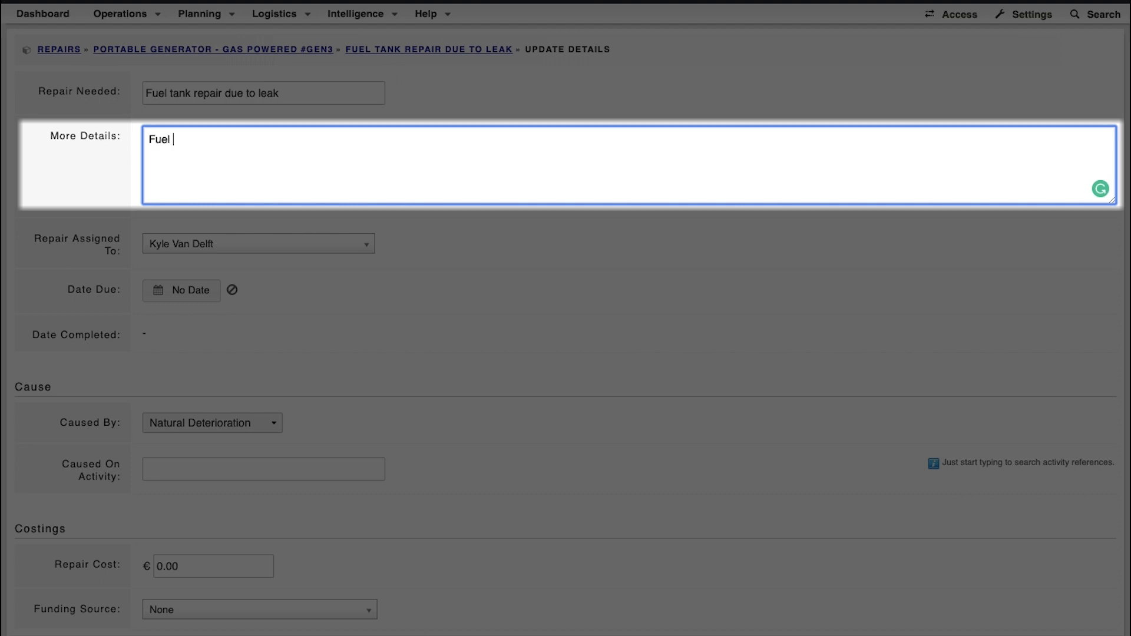
{"action": "type", "text": "tank app"}
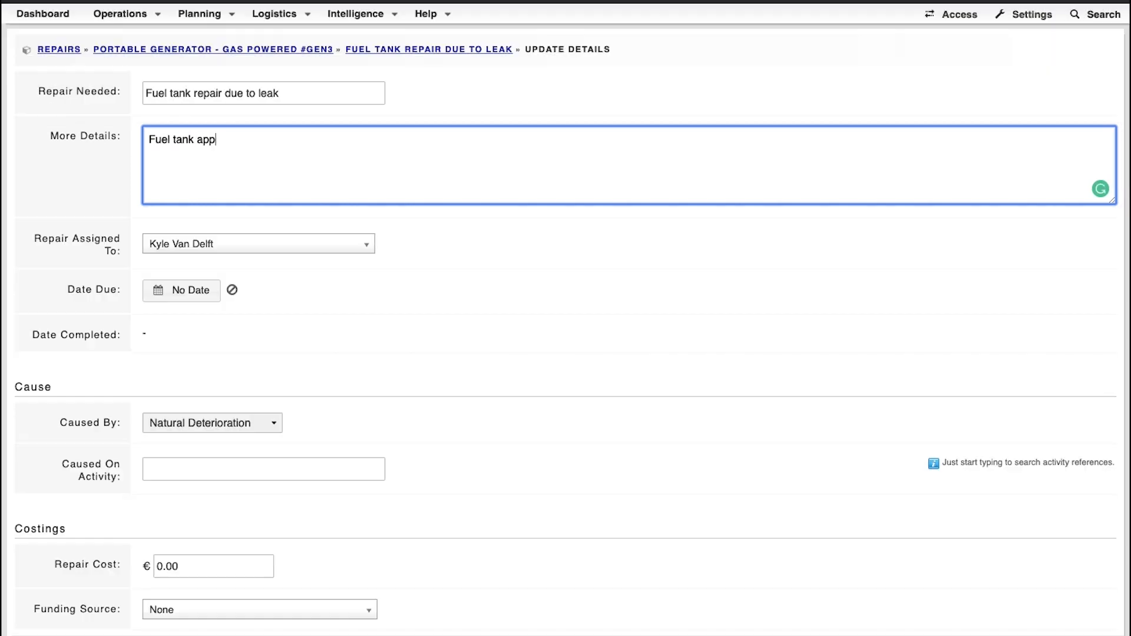
{"action": "type", "text": "ears to have a crack at the "}
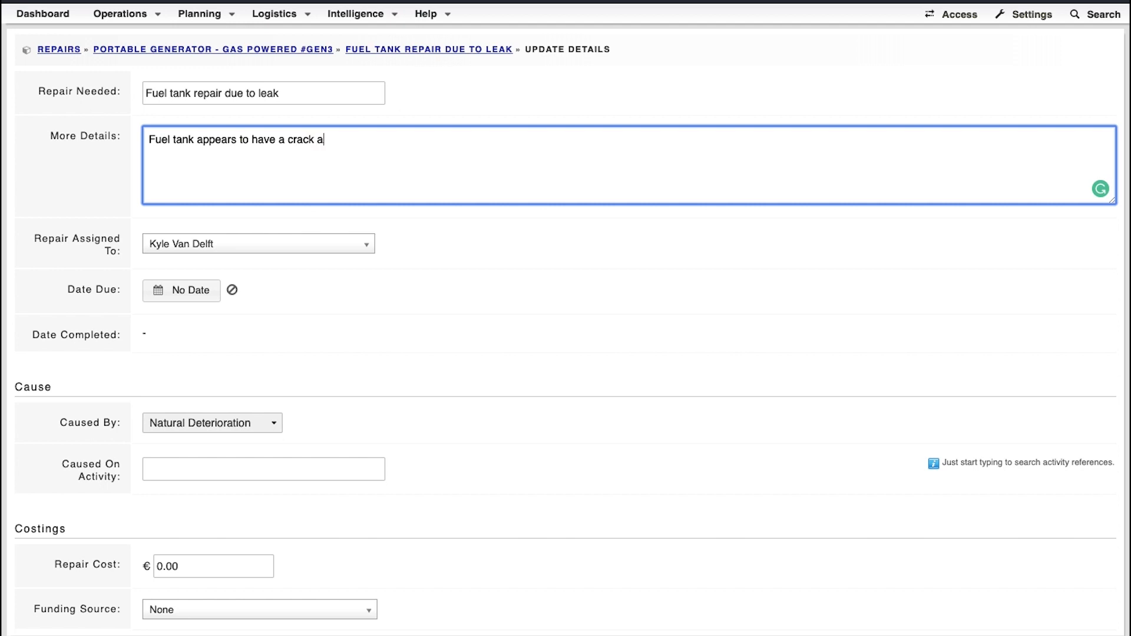
{"action": "type", "text": "bottom"}
{"action": "left_click", "coordinate": [1007, 253]}
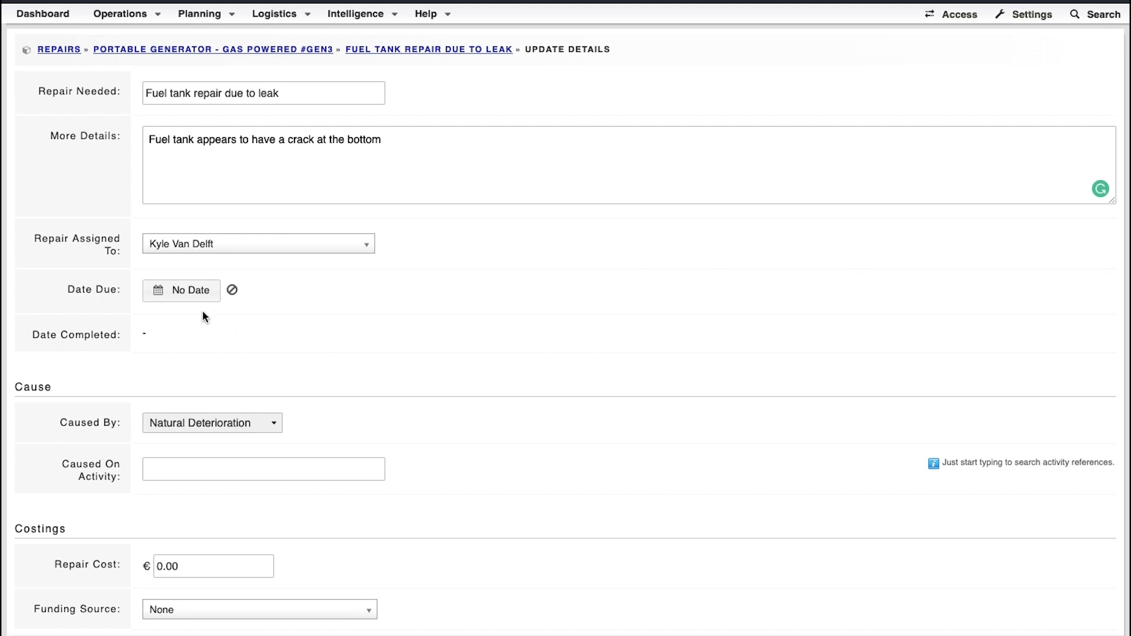
{"action": "left_click", "coordinate": [202, 303]}
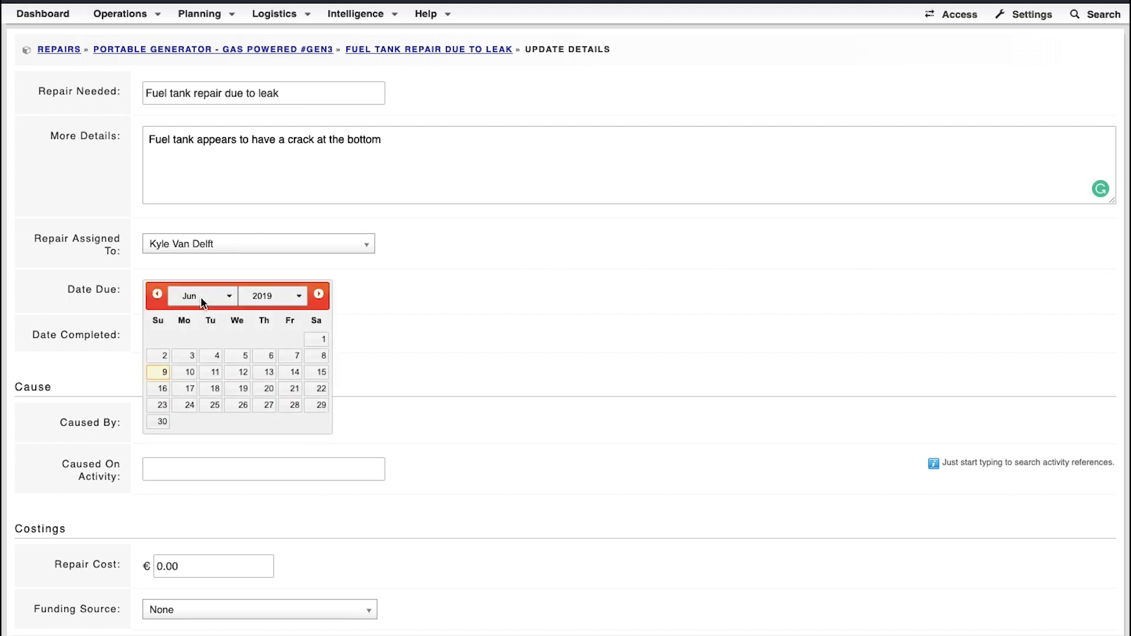
{"action": "left_click", "coordinate": [293, 389]}
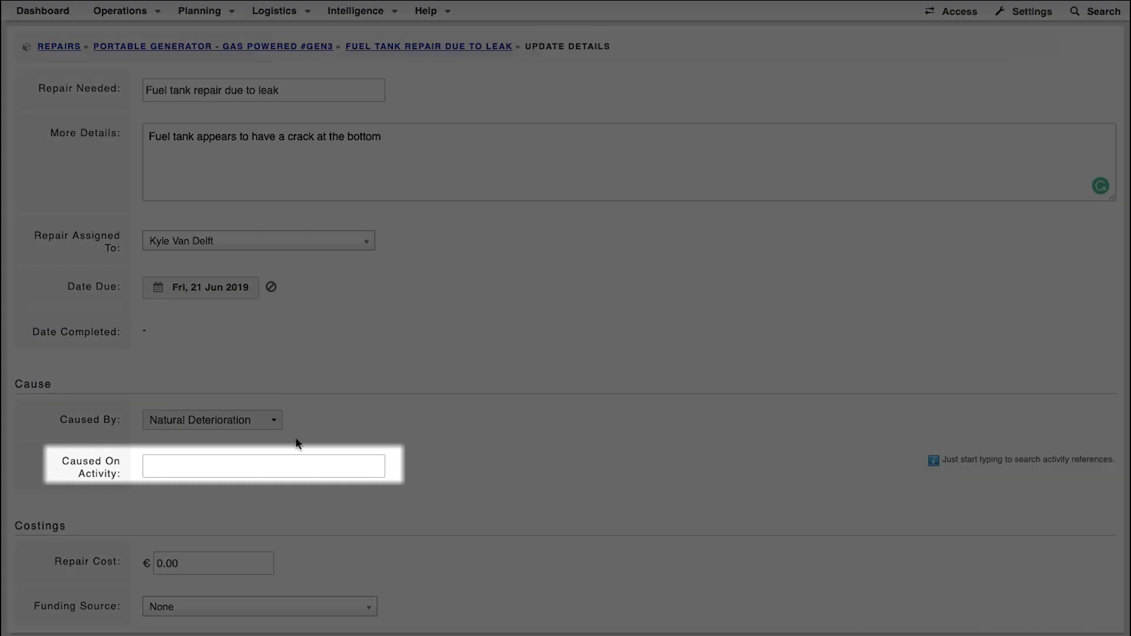
Link the fuel tank repair's cause to the incident activity #00041 Howth Search.
{"action": "left_click", "coordinate": [297, 463]}
{"action": "type", "text": "howth"}
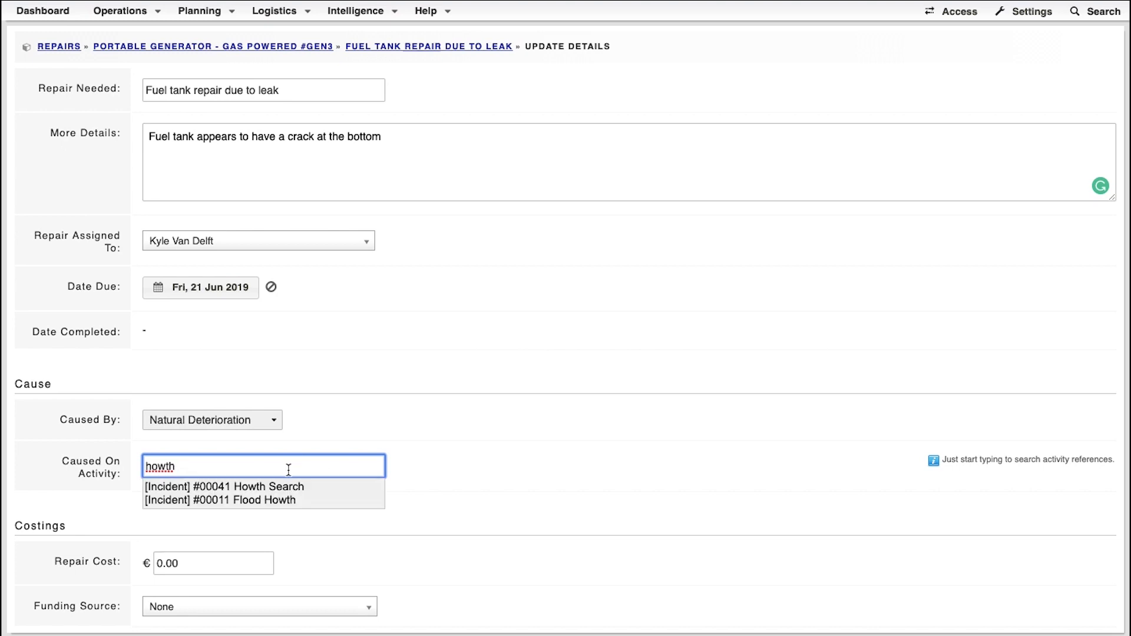
{"action": "left_click", "coordinate": [288, 488]}
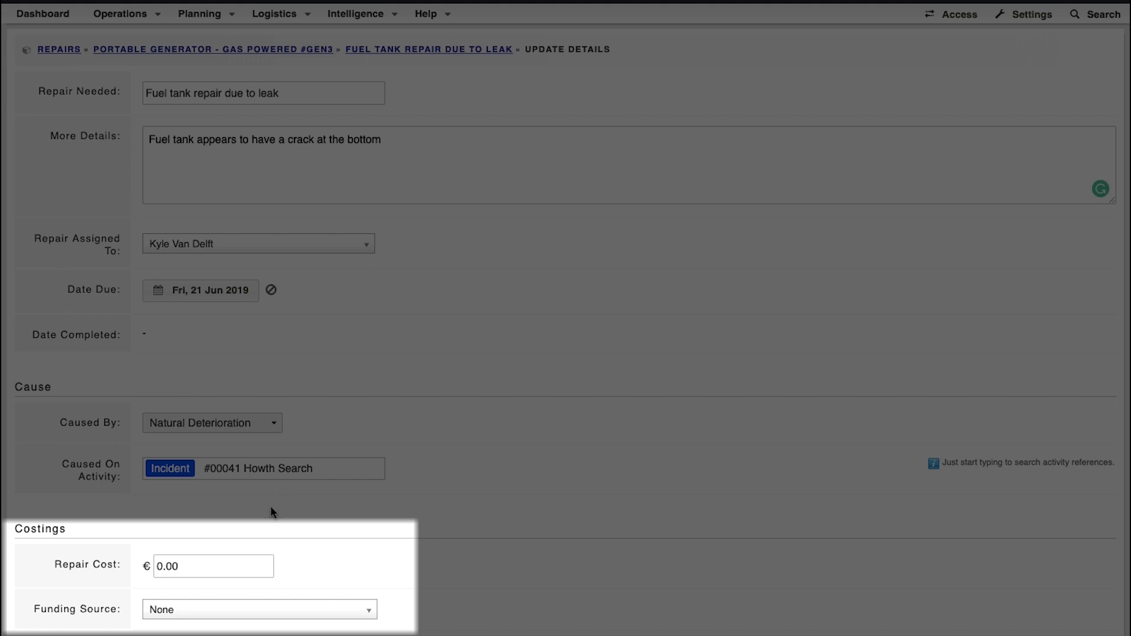
Set the repair cost to €300.00 with Department of Defence 2019 as the funding source, and save the repair details.
{"action": "left_click_drag", "start_coordinate": [215, 564], "coordinate": [125, 563]}
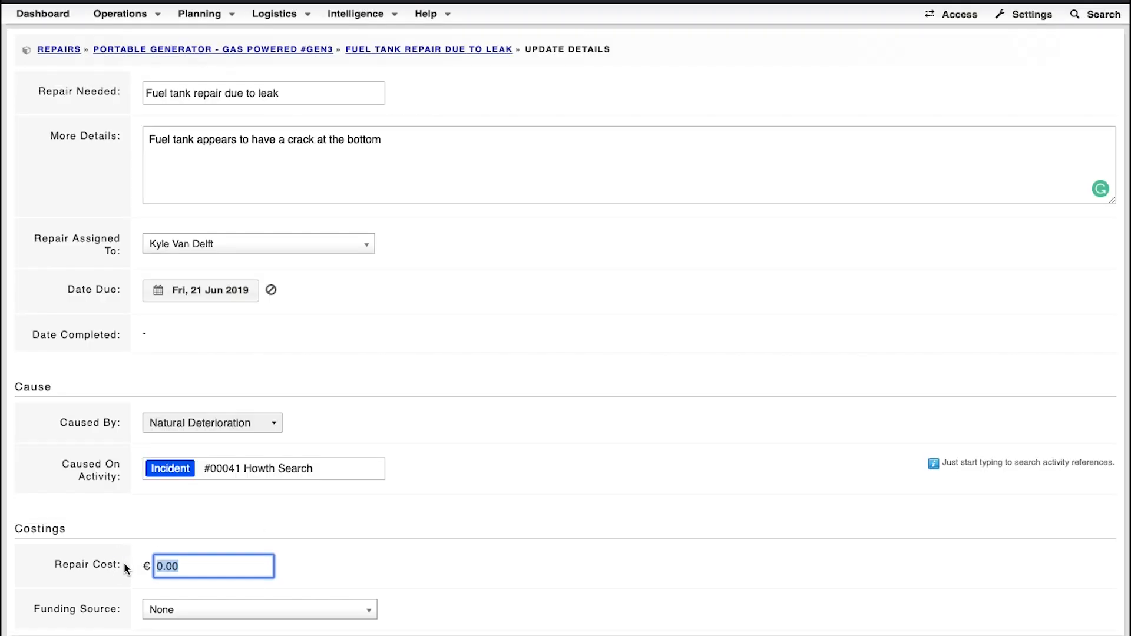
{"action": "type", "text": "300.00"}
{"action": "left_click", "coordinate": [209, 613]}
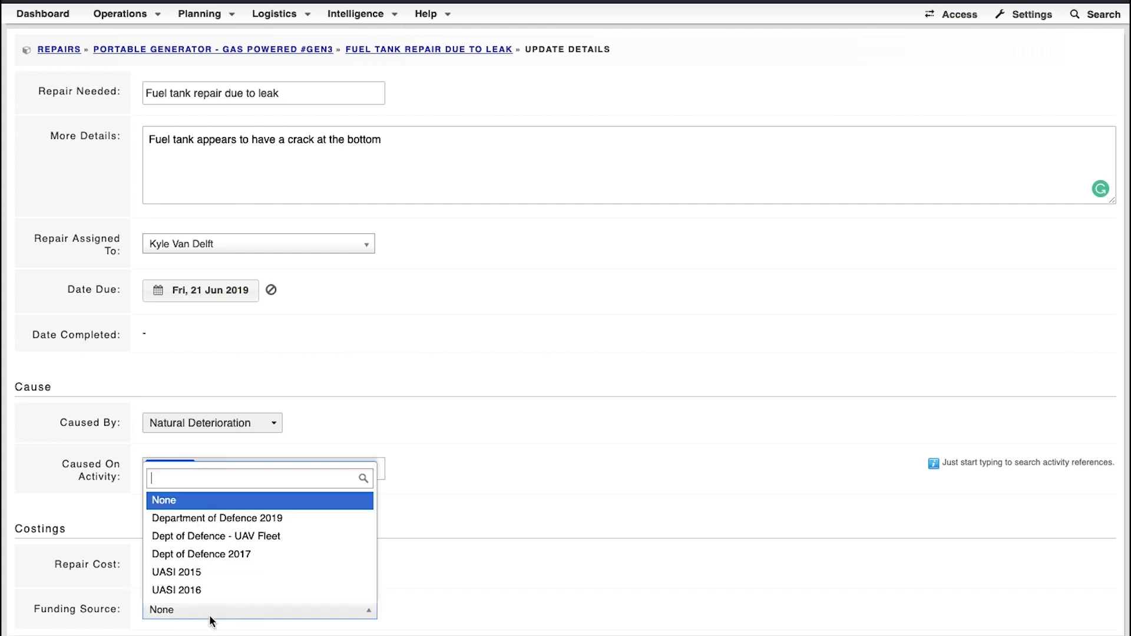
{"action": "left_click", "coordinate": [254, 519]}
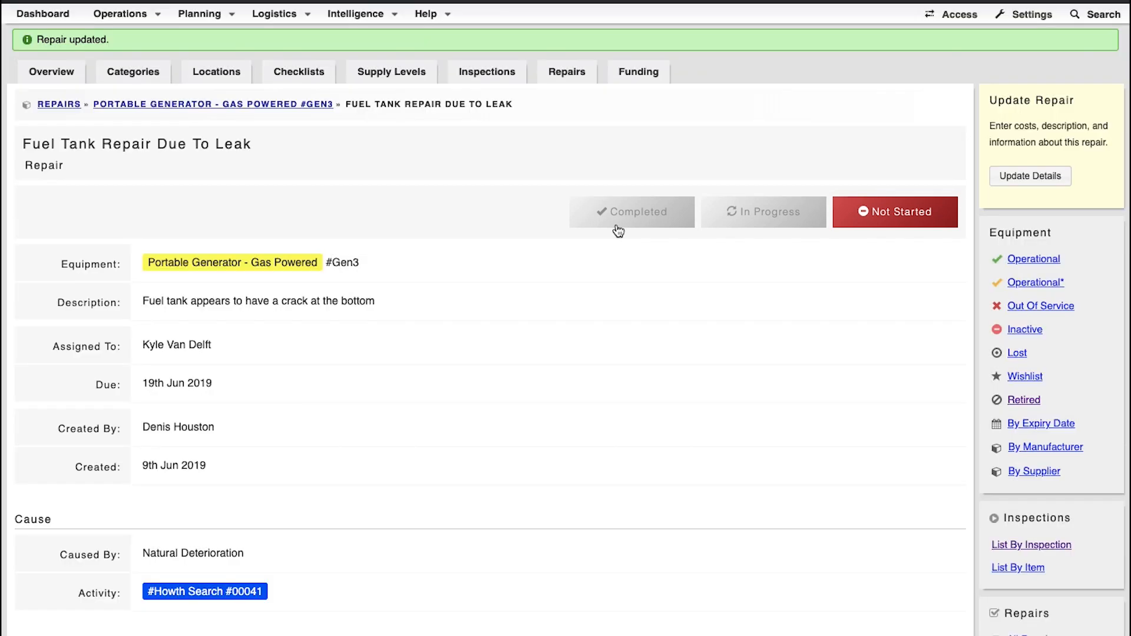
Mark the fuel tank repair as completed and change the generator's status from out of service to operational.
{"action": "left_click", "coordinate": [618, 229]}
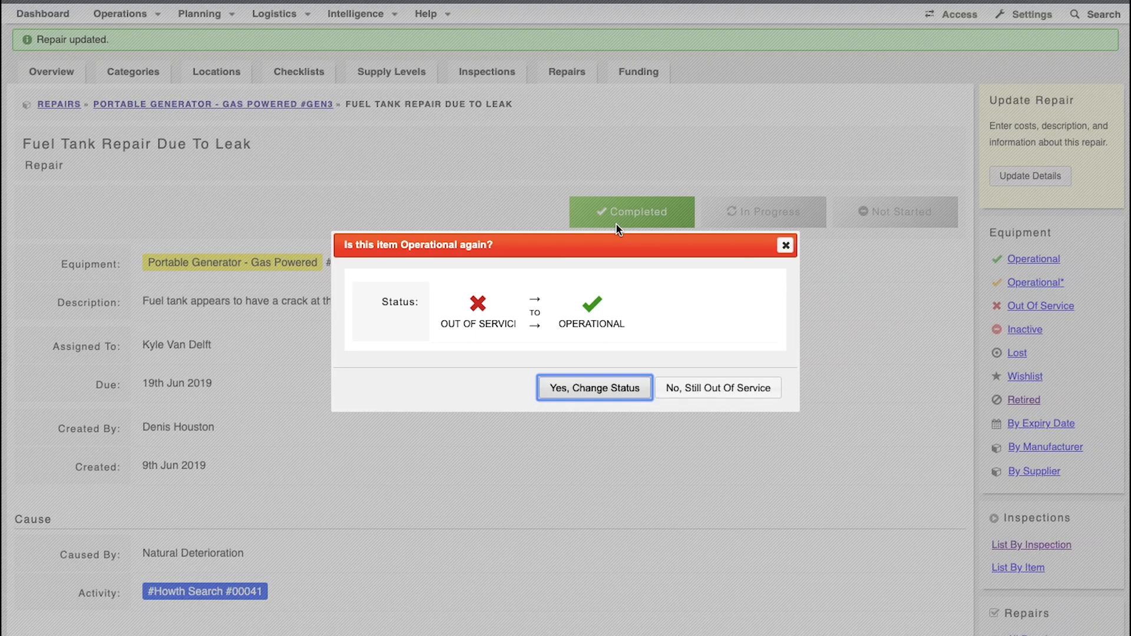
{"action": "left_click", "coordinate": [630, 393]}
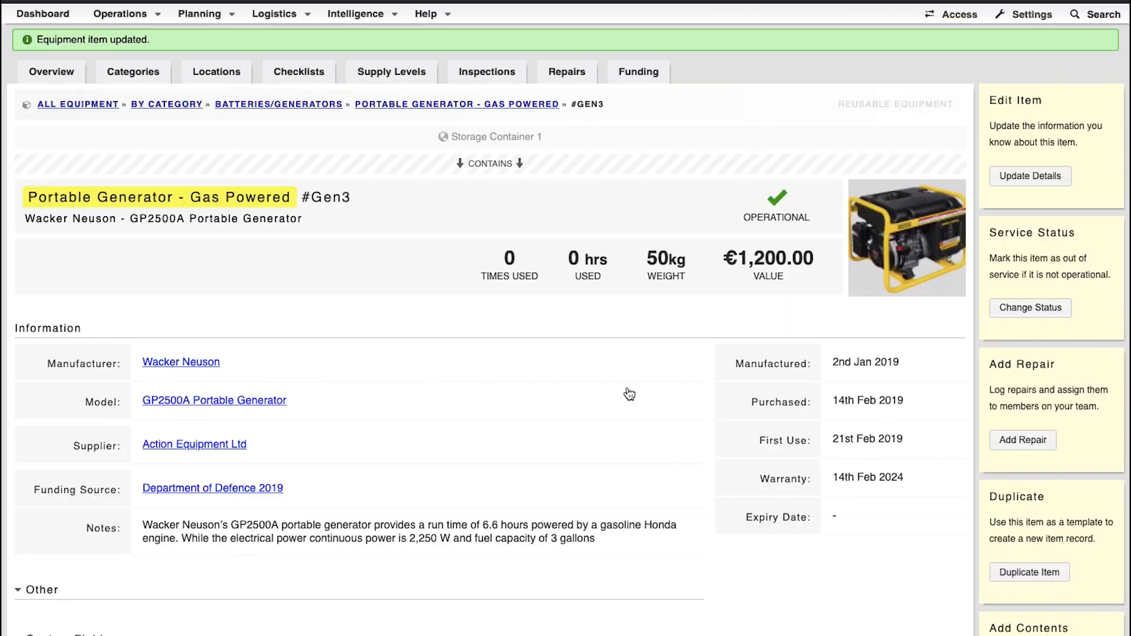